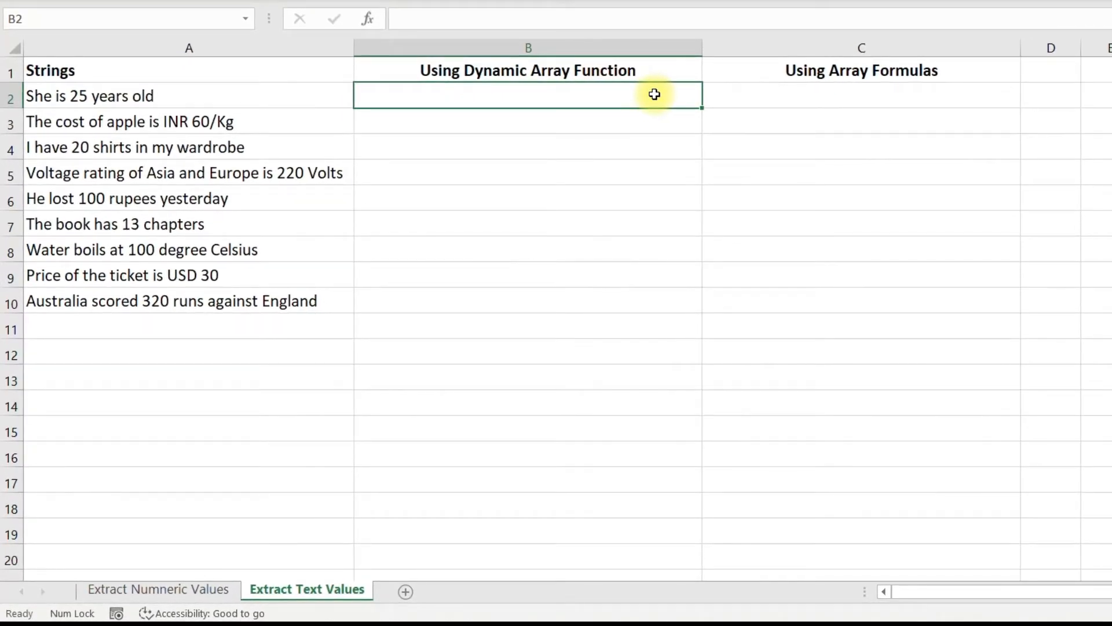
Enter the formula =SEQUENCE(LEN(A2)) in cell B2.
text(=seq)
key(Tab)
text(le)
key(Down)
key(Tab)
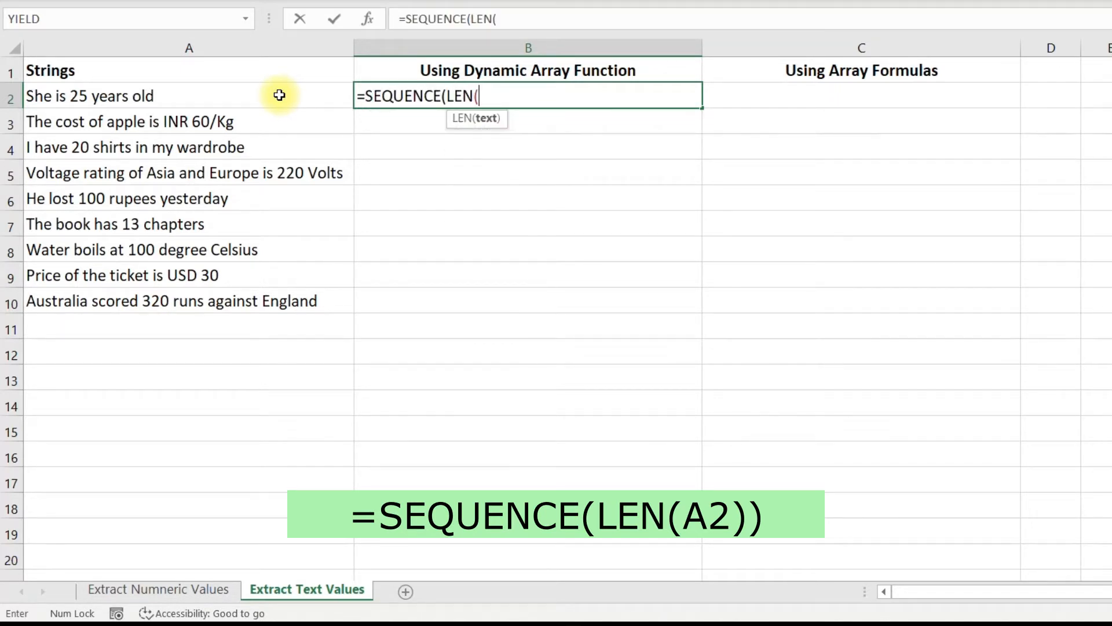
click(207, 94)
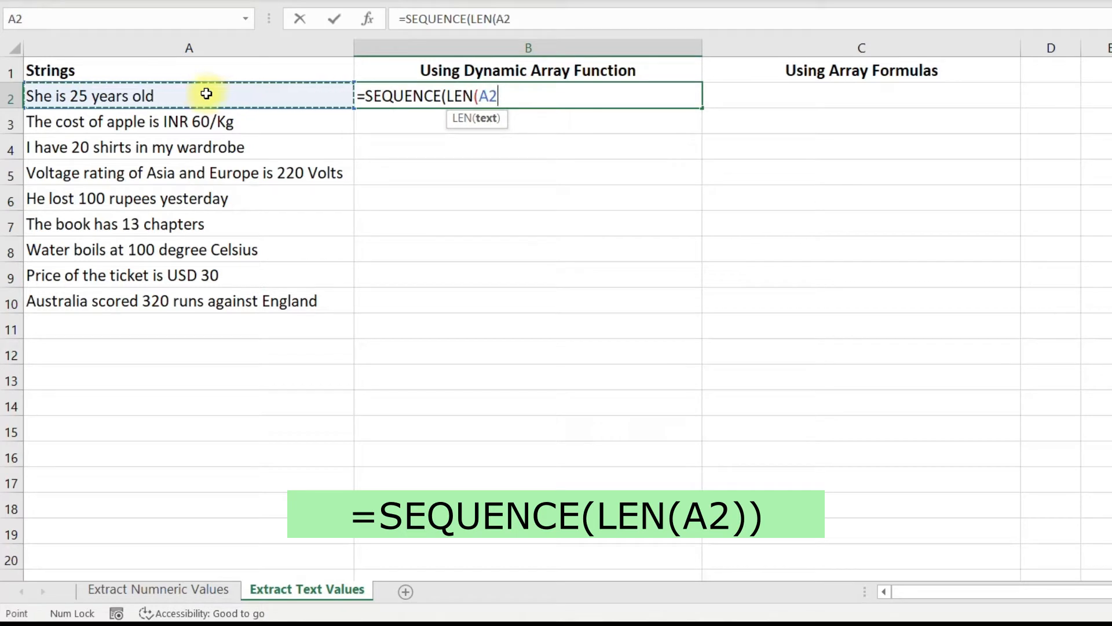
text()))
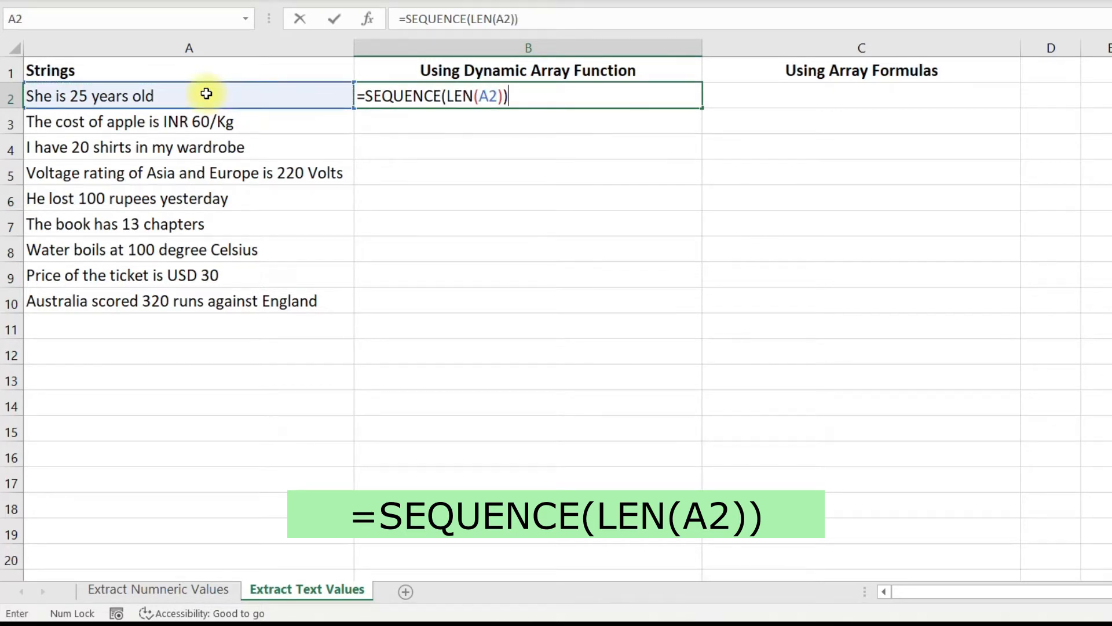
key(Return)
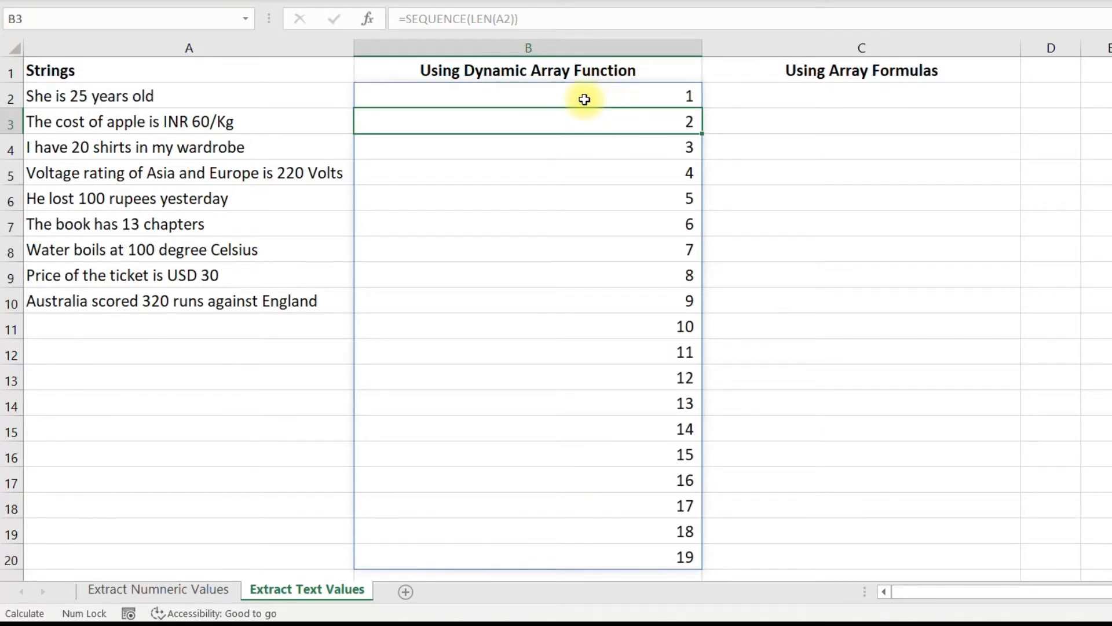
Wrap the B2 formula in MID so it reads =MID(A2,SEQUENCE(LEN(A2)),1).
click(550, 98)
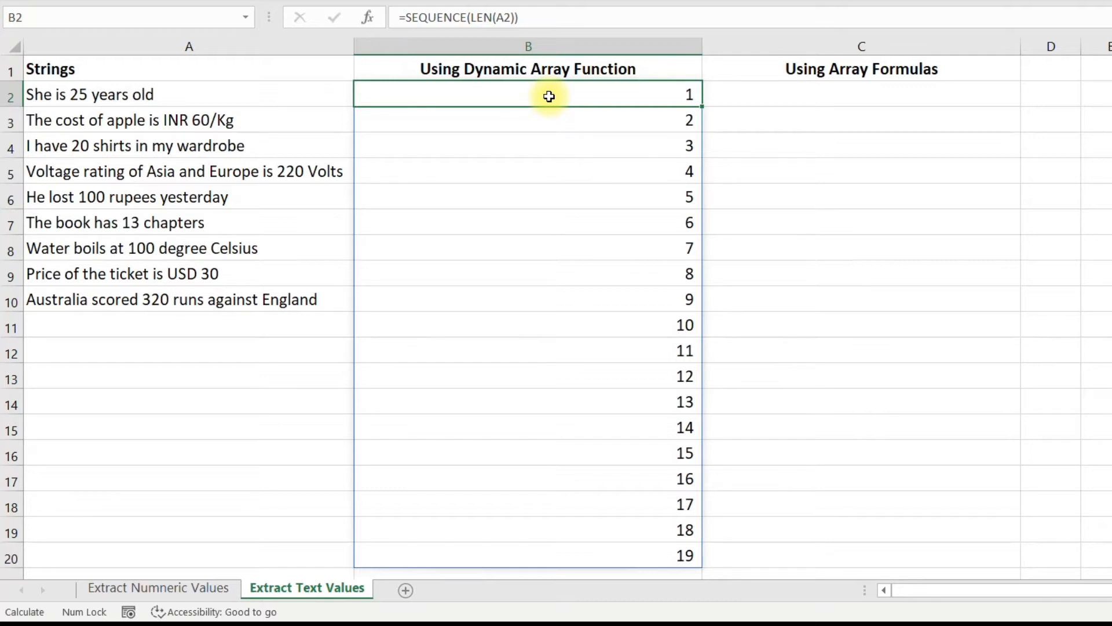
double_click(549, 96)
click(369, 93)
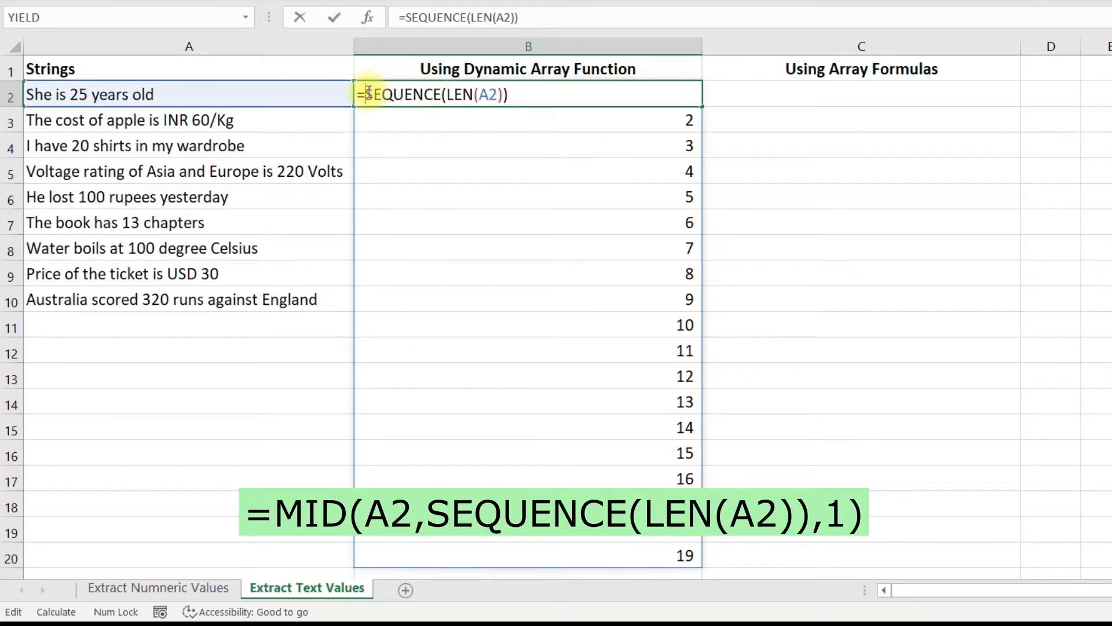
text(mid()
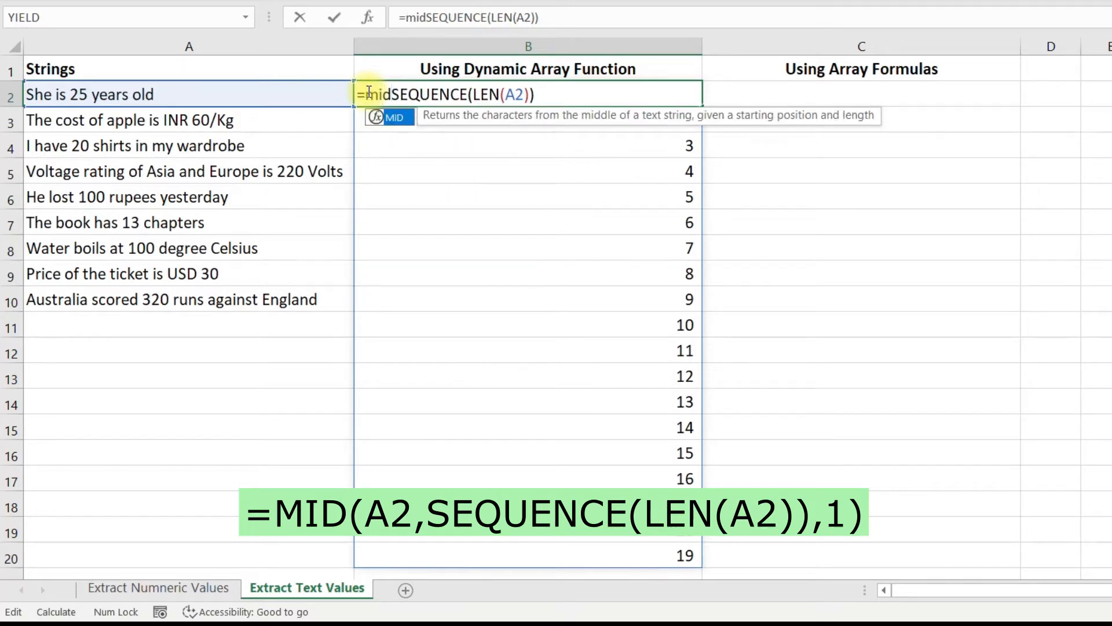
click(283, 93)
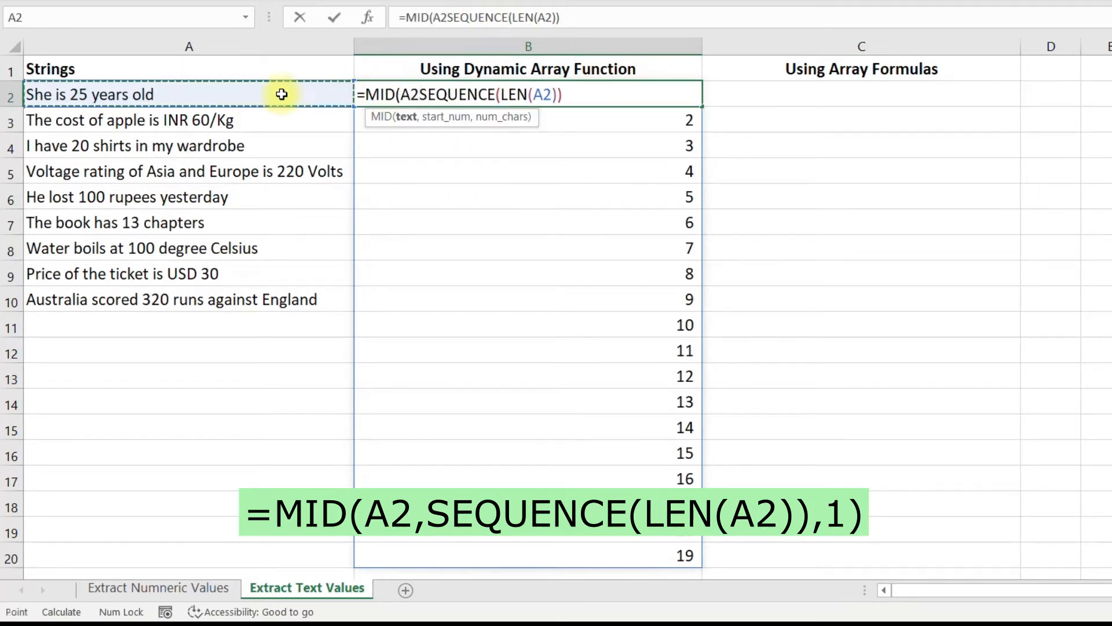
text(,)
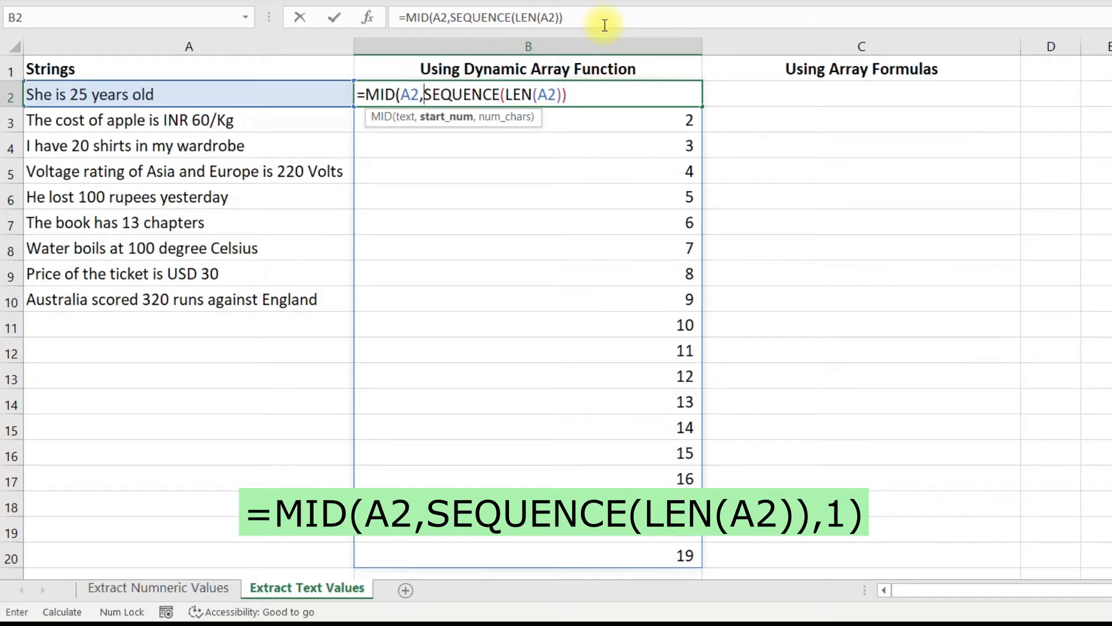
click(604, 25)
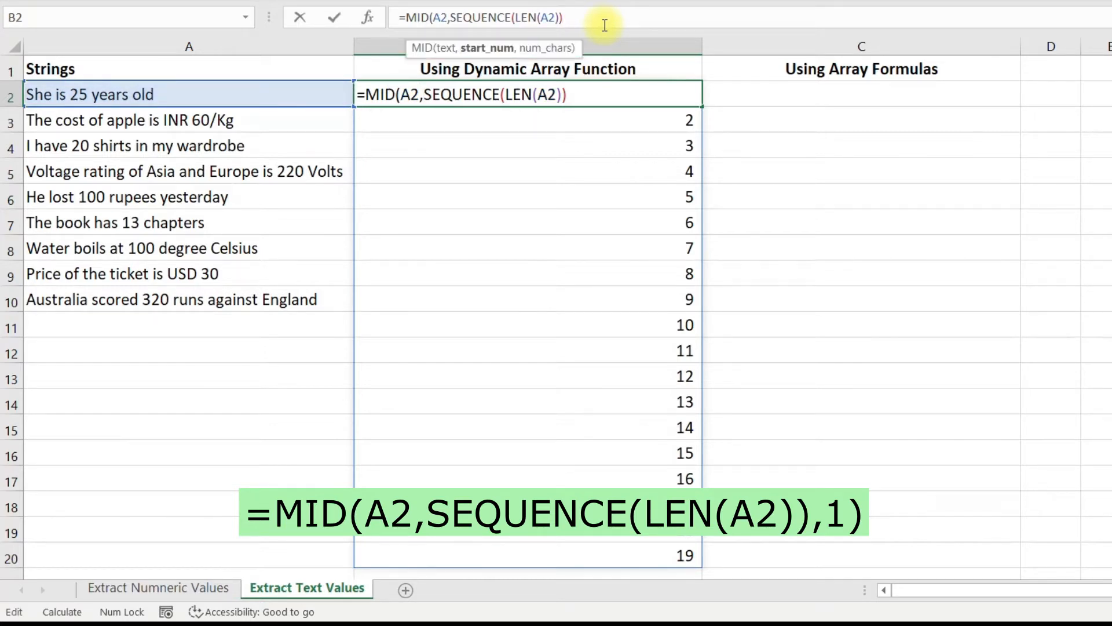
text(,1)
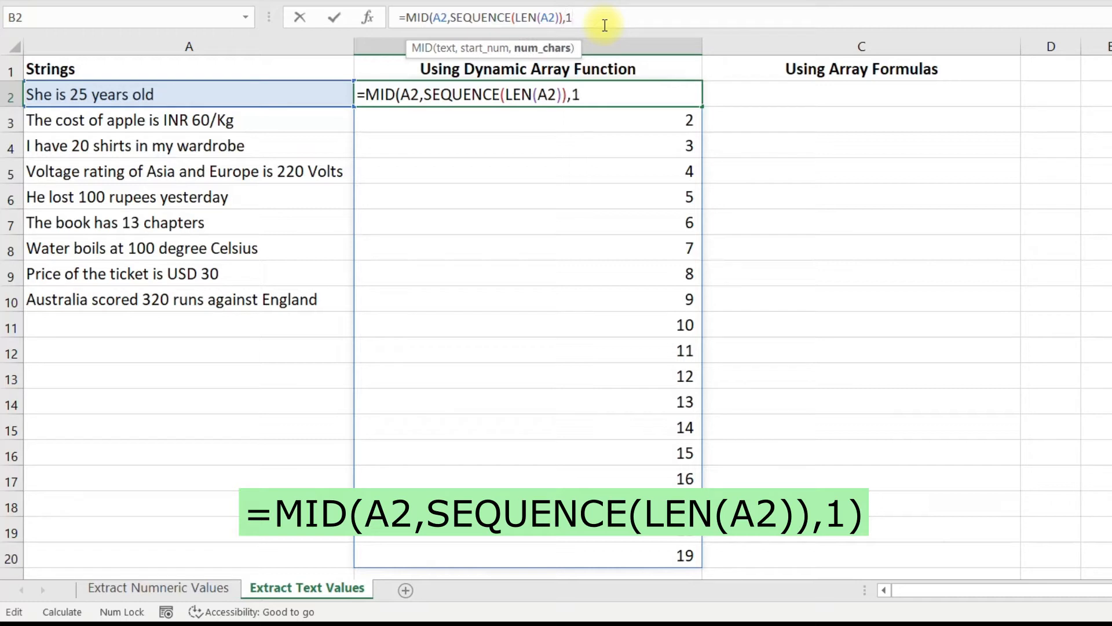
text())
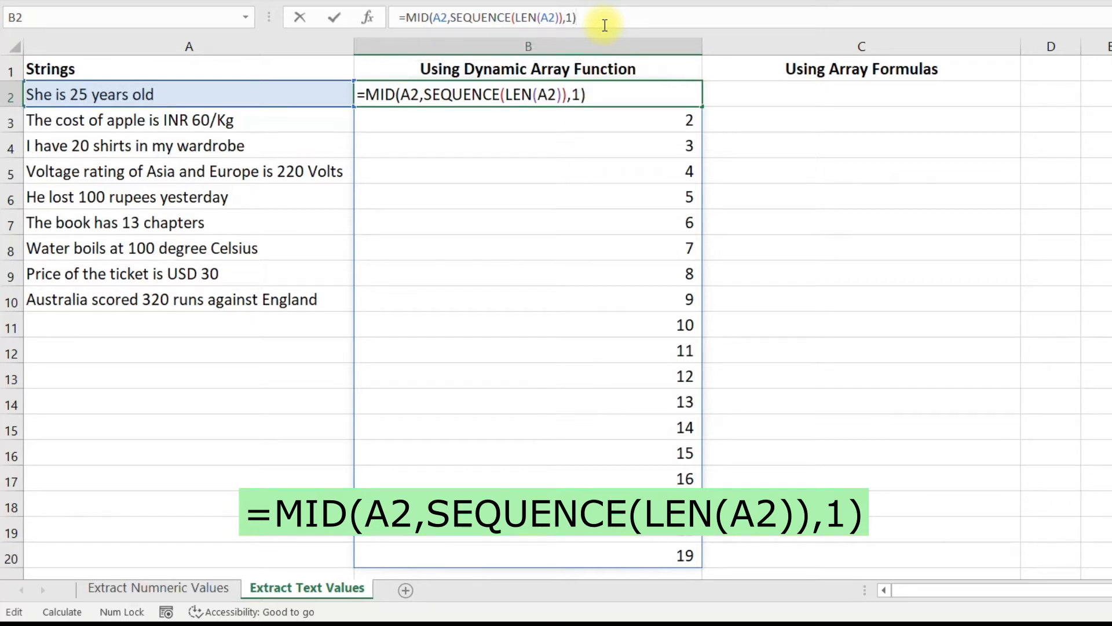
key(Return)
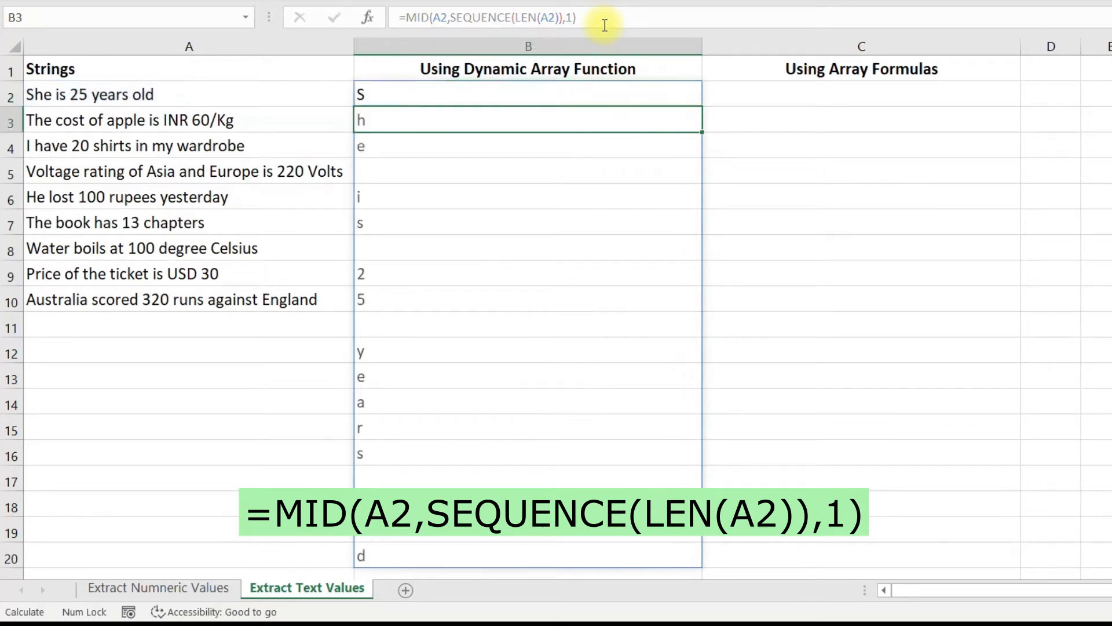
Multiply the MID result in B2 by 1, making the formula =MID(A2,SEQUENCE(LEN(A2)),1)*1.
click(525, 95)
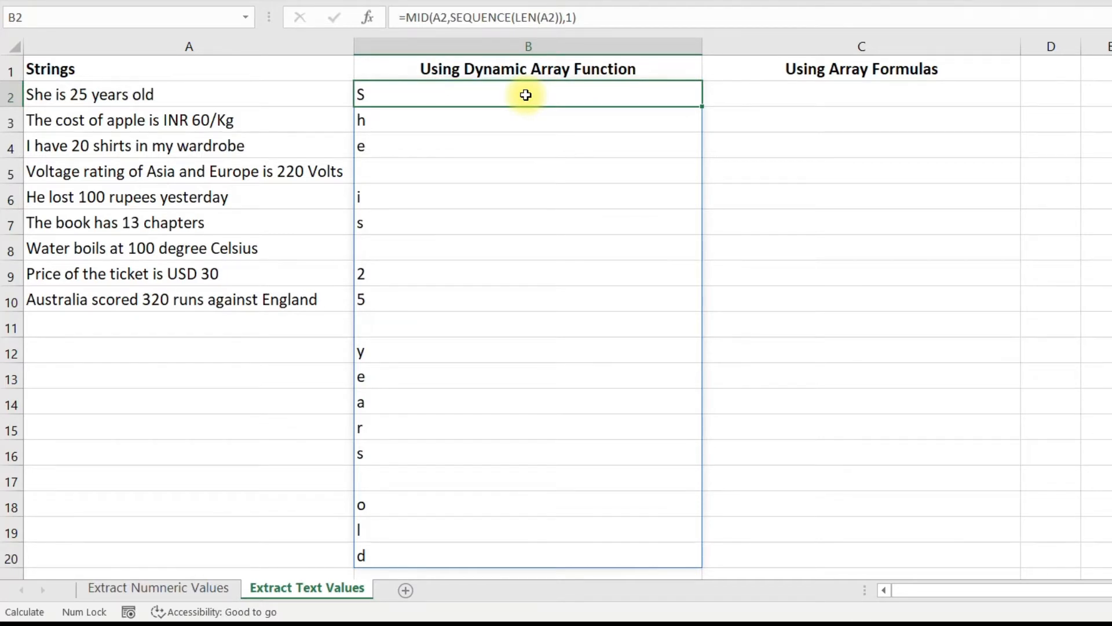
click(615, 23)
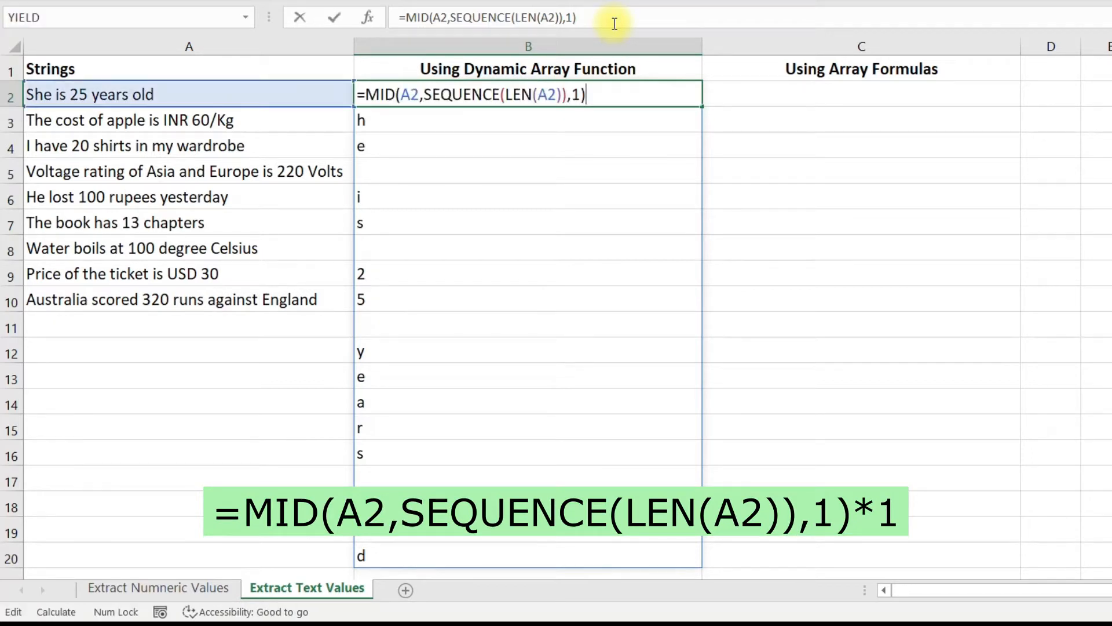
text(*1)
key(Return)
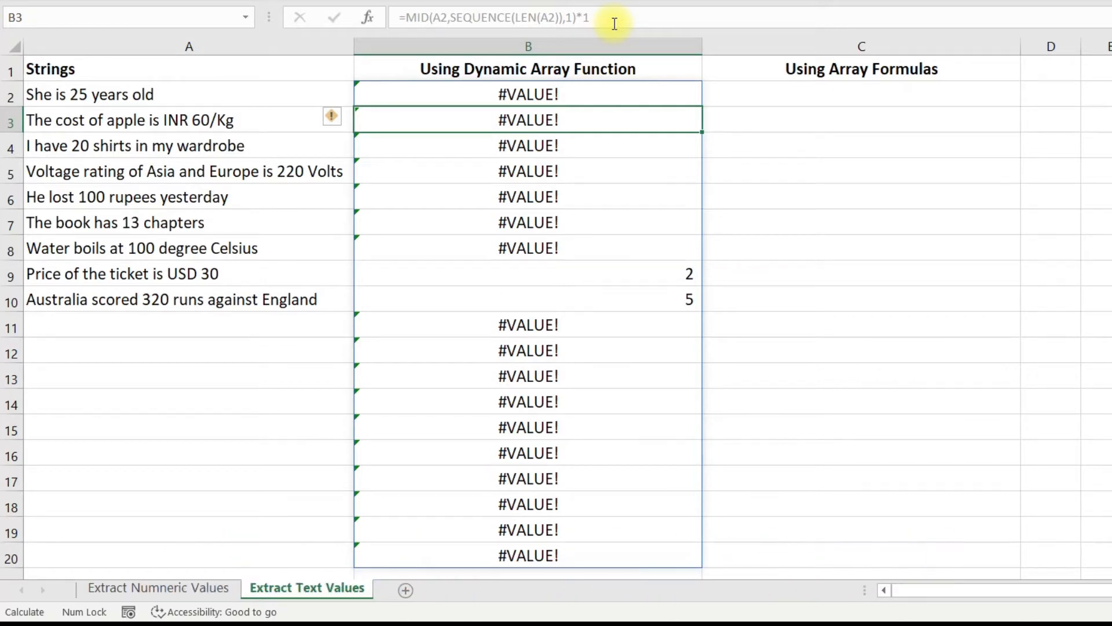
Make the B2 expression the logical test of an IF by wrapping it as =IF(ISERROR(MID(A2,SEQUENCE(LEN(A2)),1)*1),.
click(589, 96)
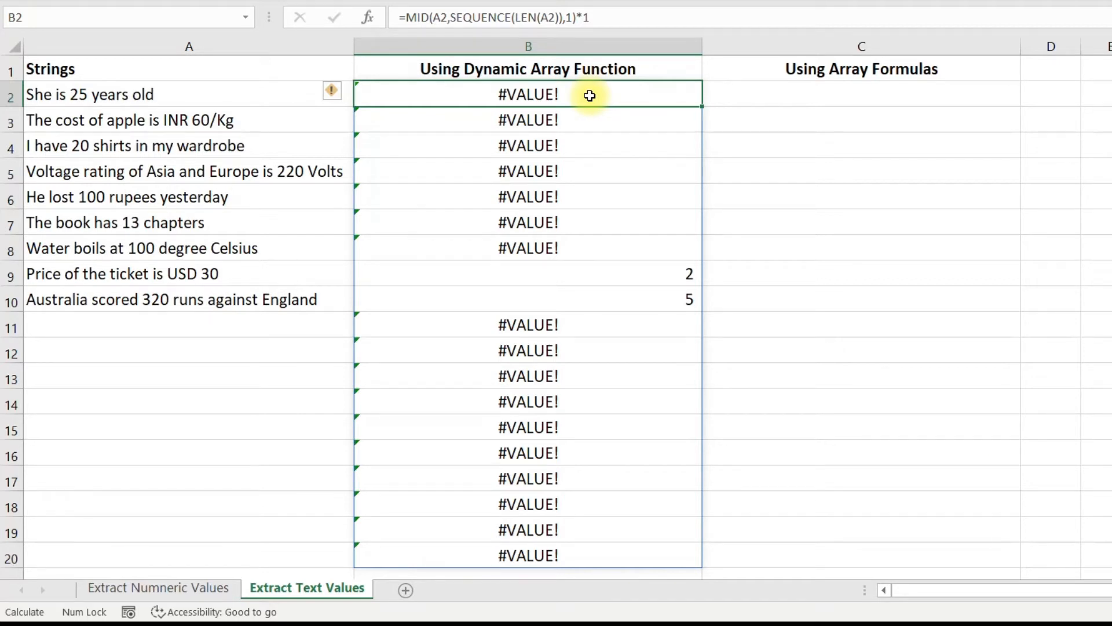
double_click(588, 95)
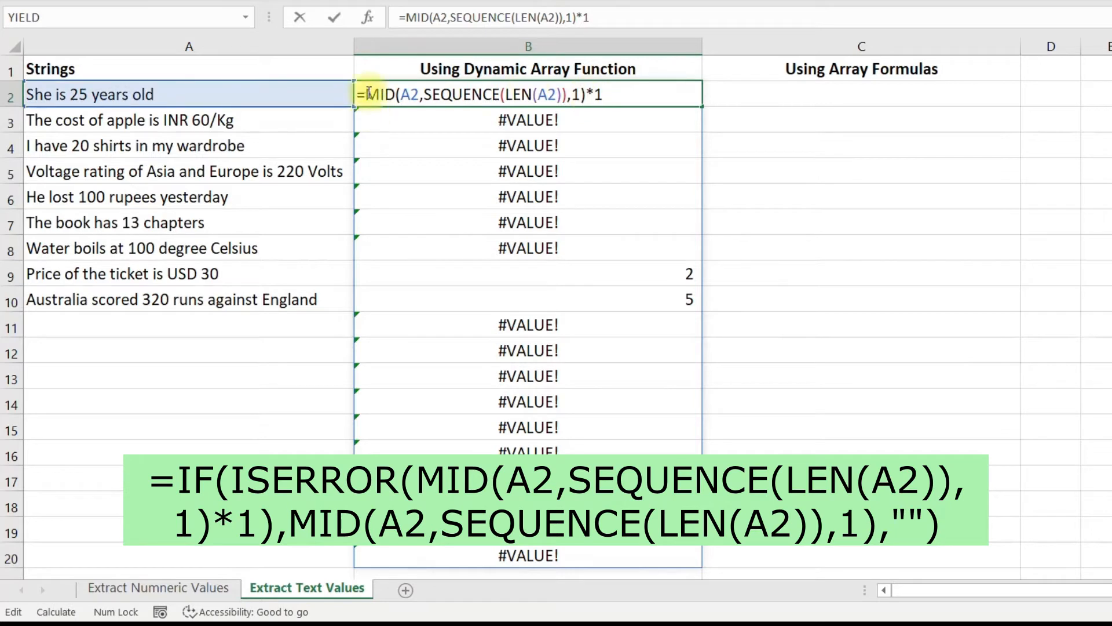
text(IF()
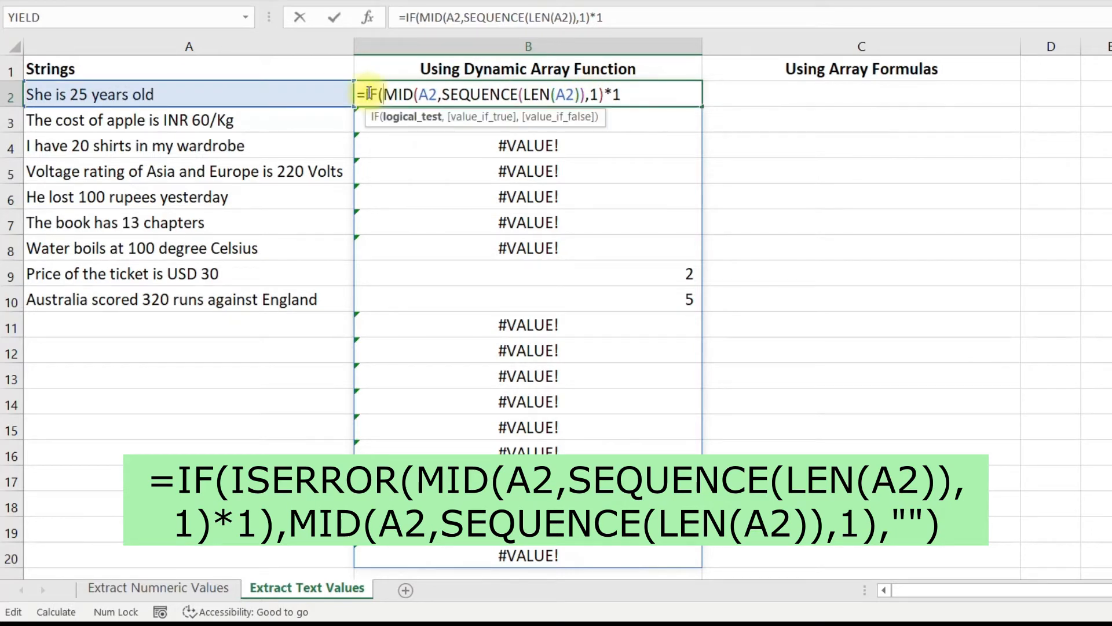
text(ise)
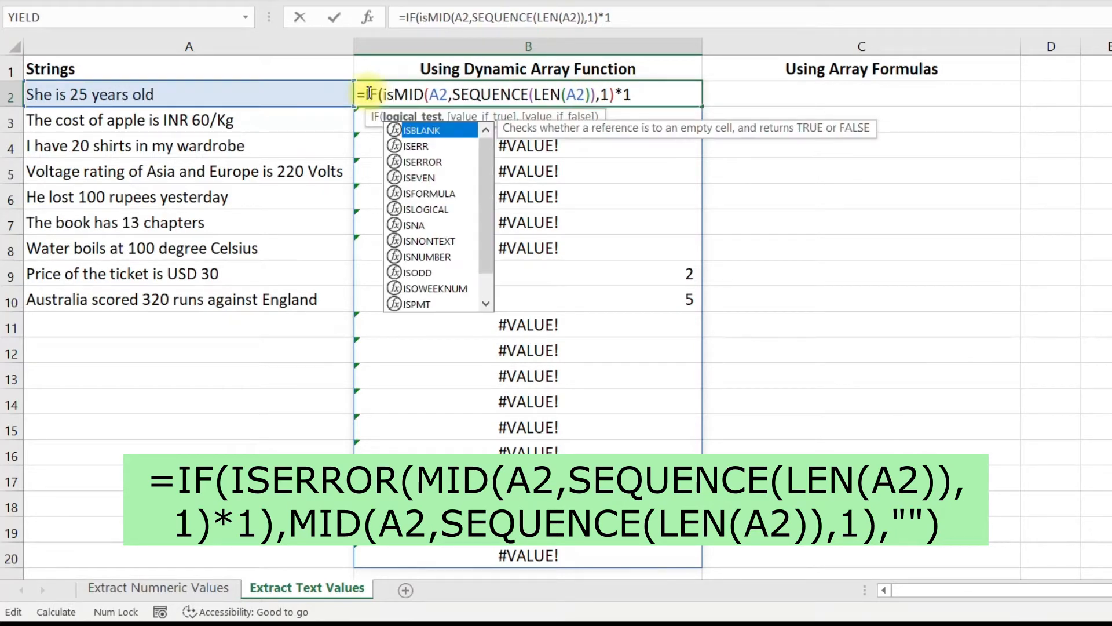
key(Down)
key(Tab)
key(End)
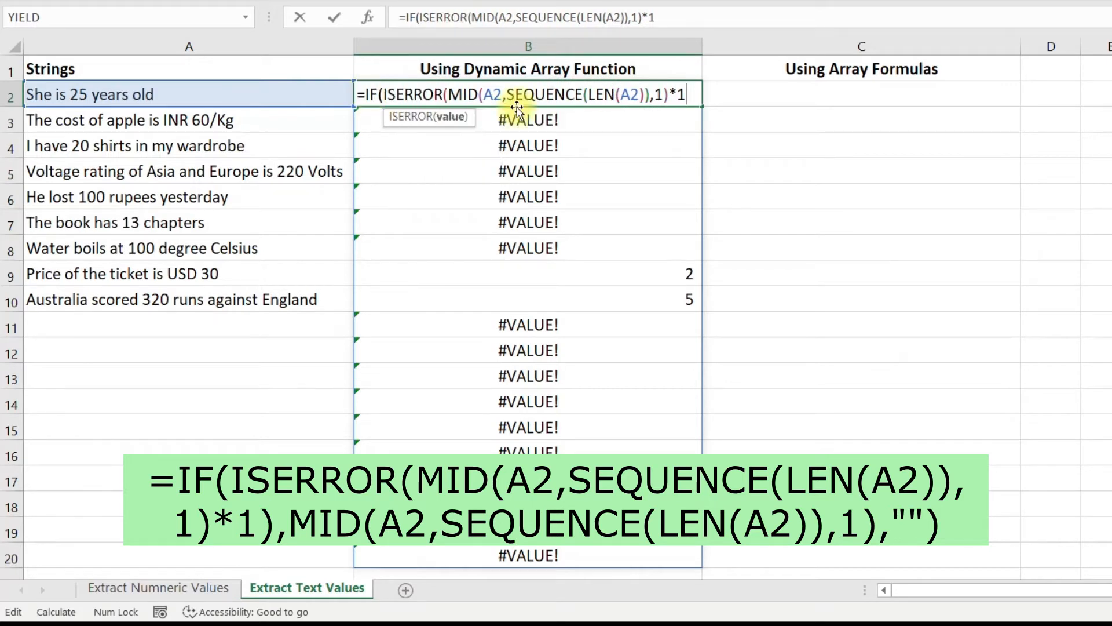
text())
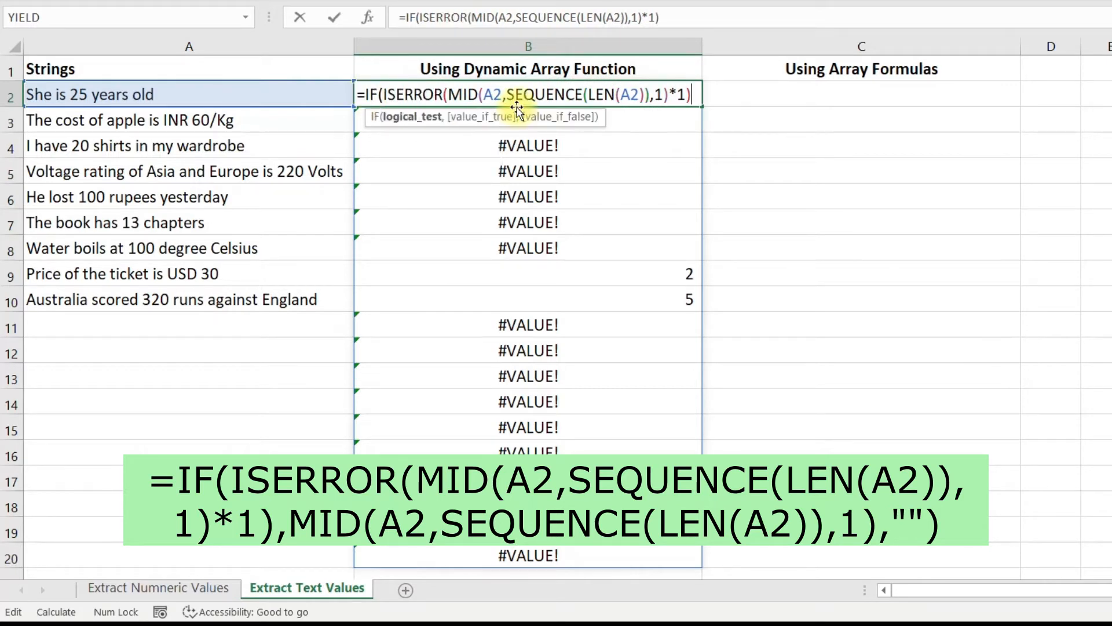
text(,)
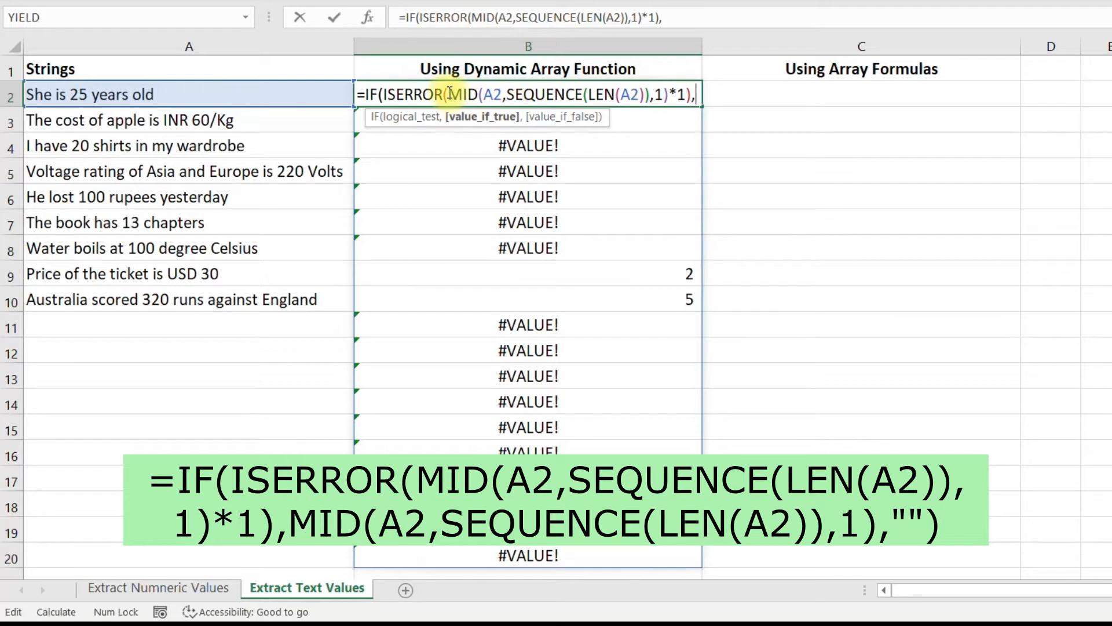
Complete the IF in B2 with a copy of MID(A2,SEQUENCE(LEN(A2)),1) as the true value and "" as the false value.
drag(450, 93, 669, 101)
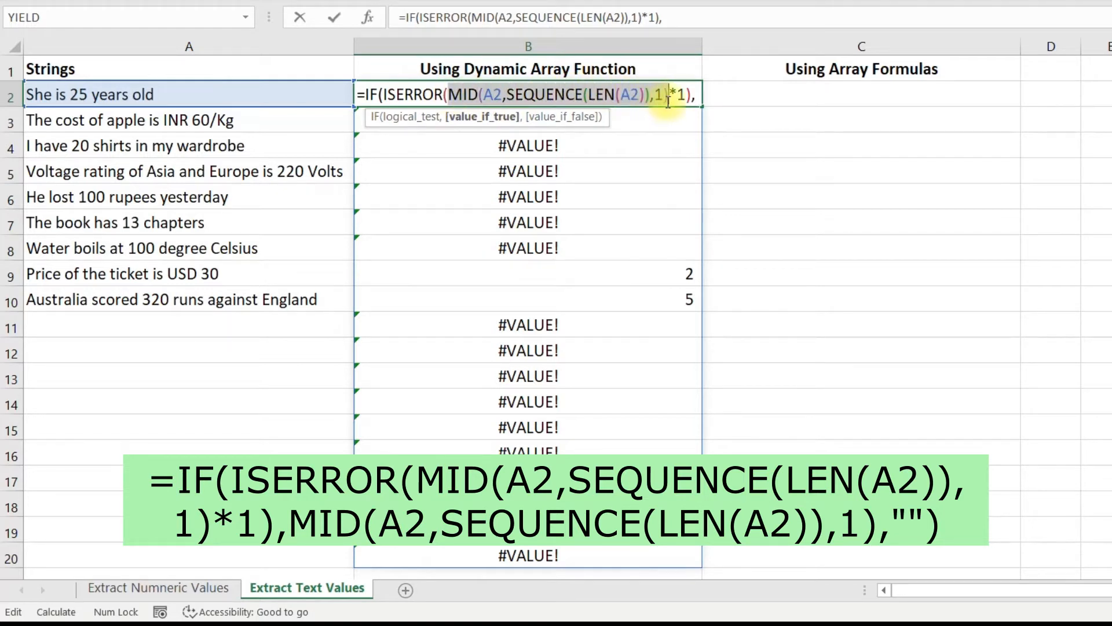
key(ctrl+c)
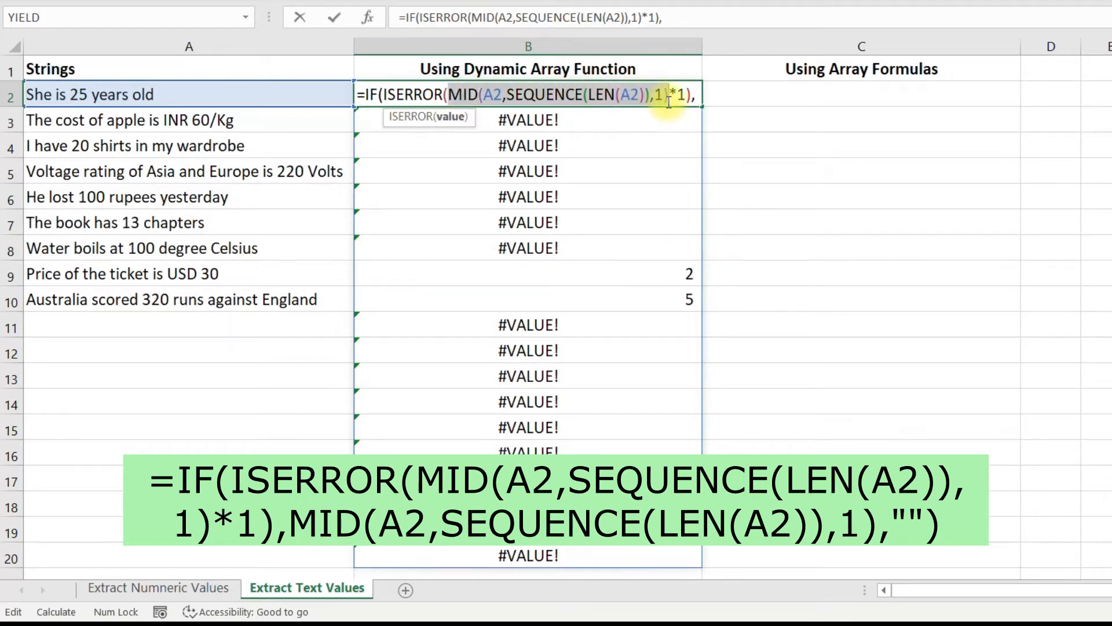
click(702, 95)
key(ctrl+v)
text(,"")
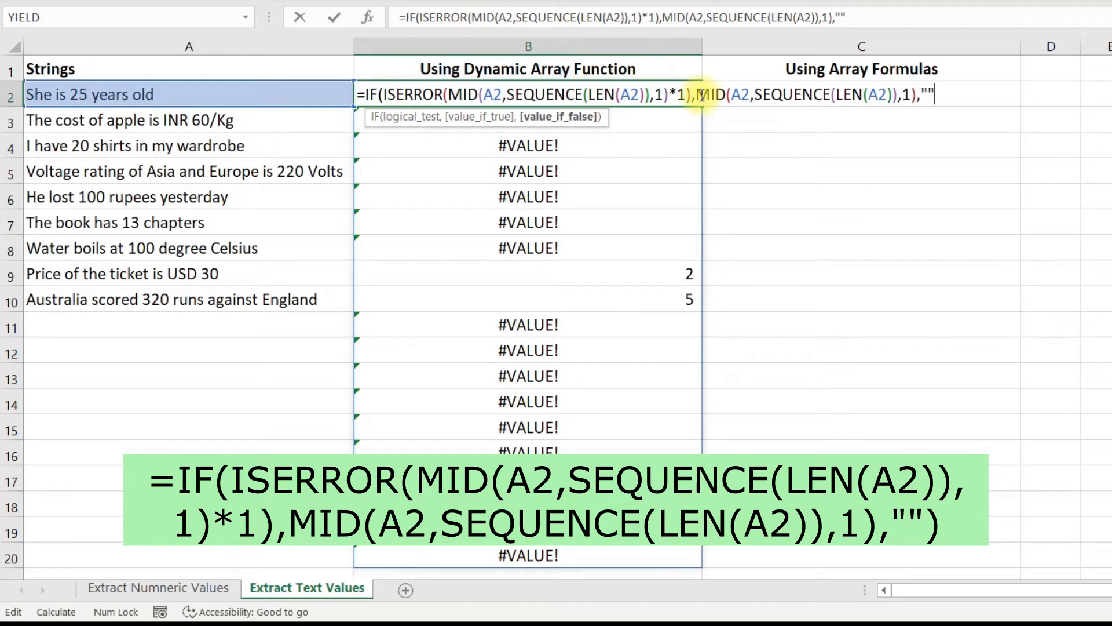
text())
key(Return)
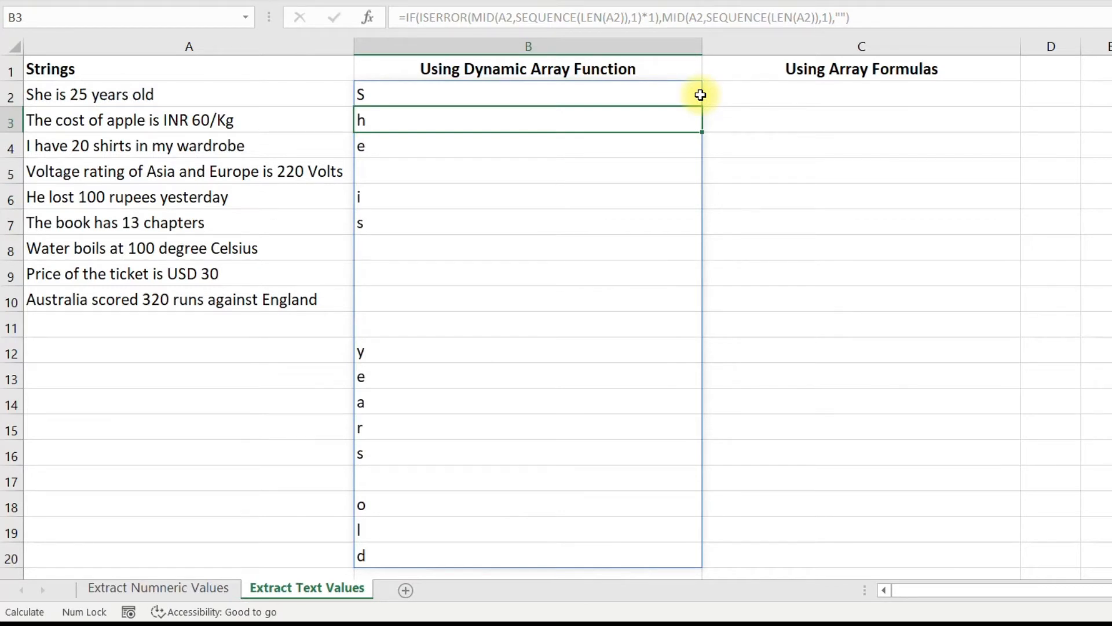
Wrap the B2 IF formula in TEXTJOIN with the delimiter omitted and ignore_empty set to 1, closing the outer parenthesis.
click(699, 95)
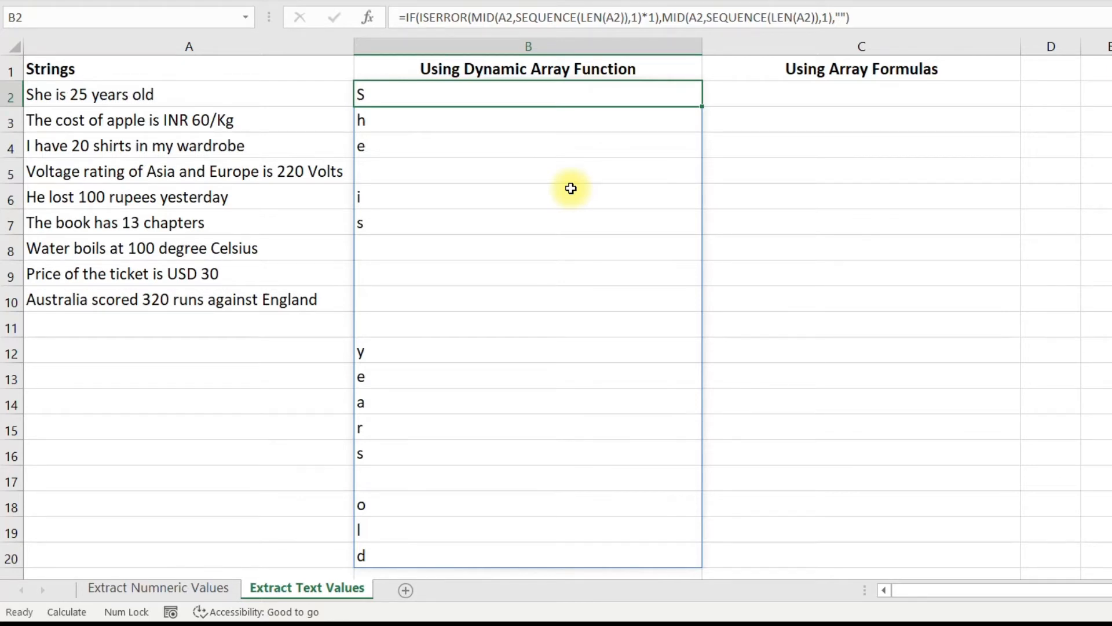
key(F2)
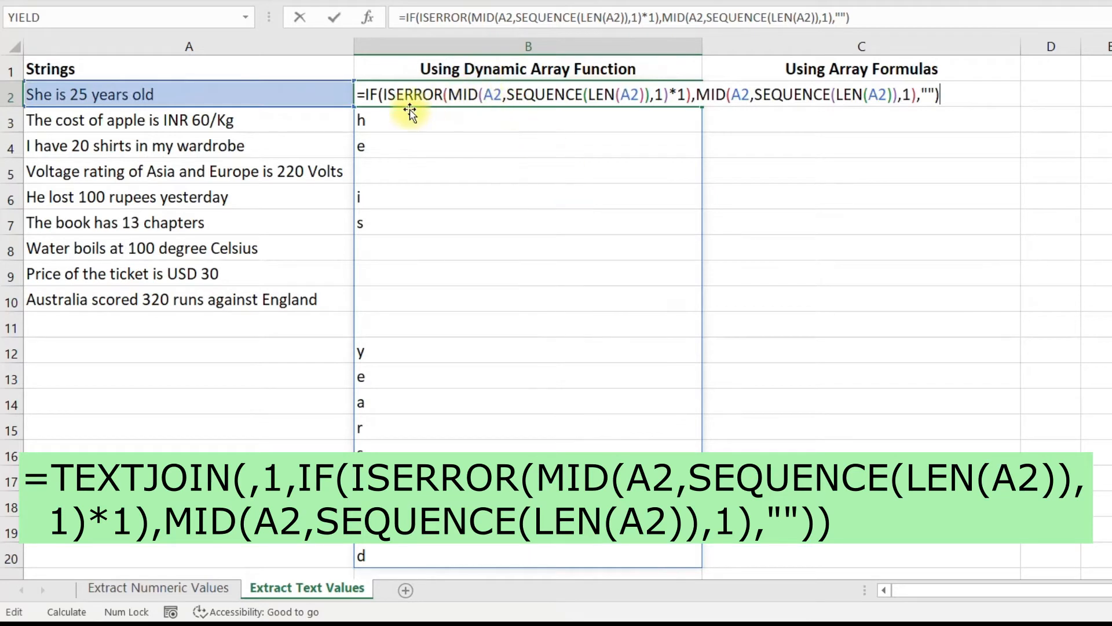
click(366, 96)
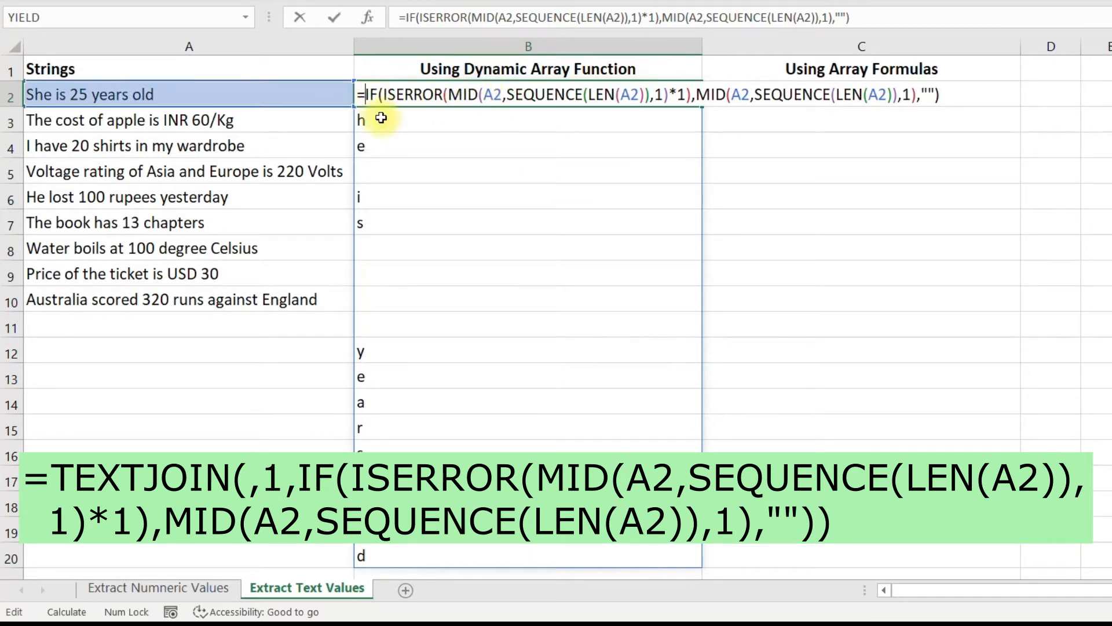
text(text)
key(Down)
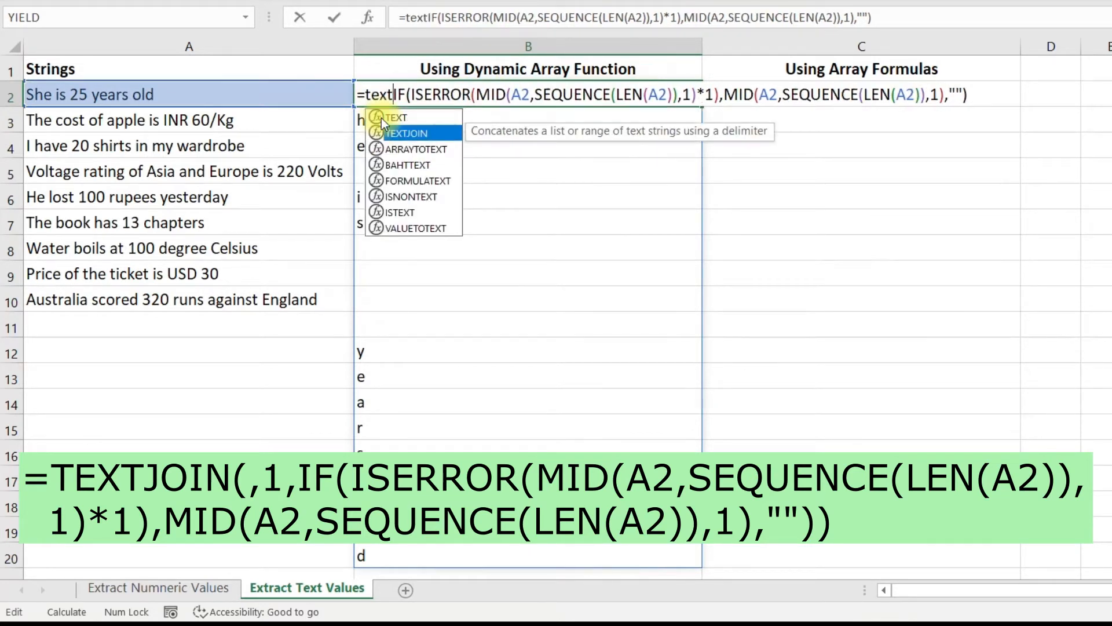
key(Tab)
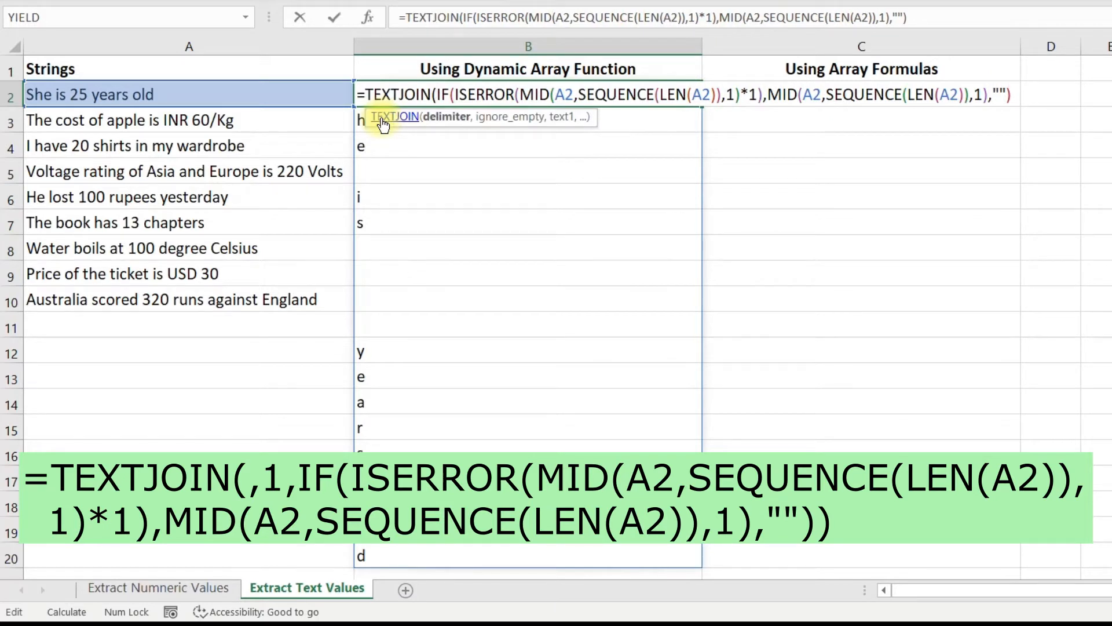
text(,)
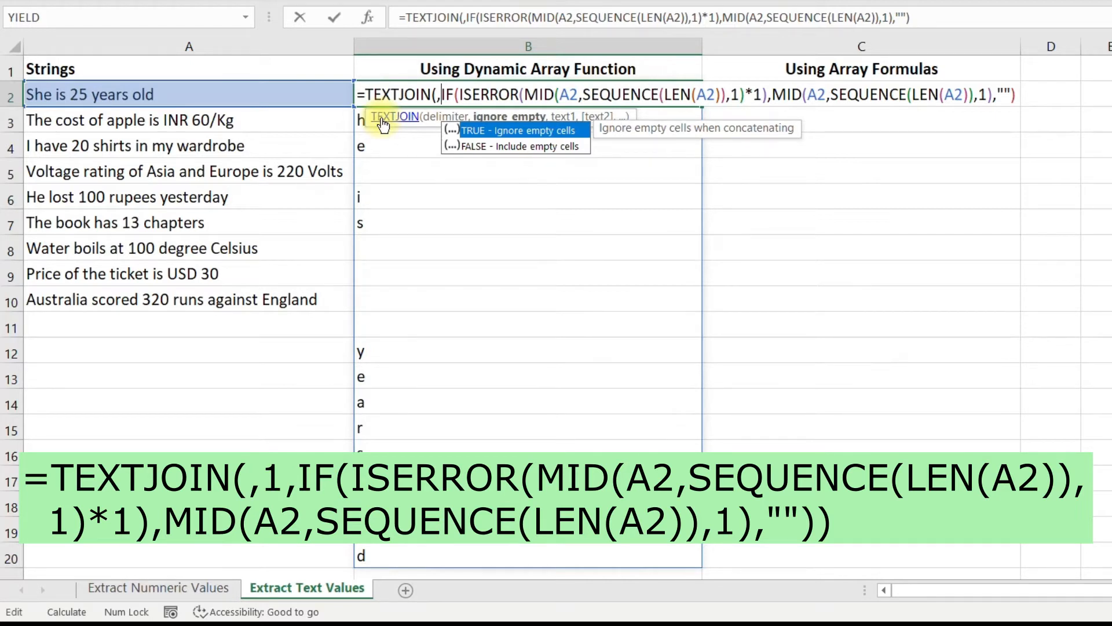
text(1,)
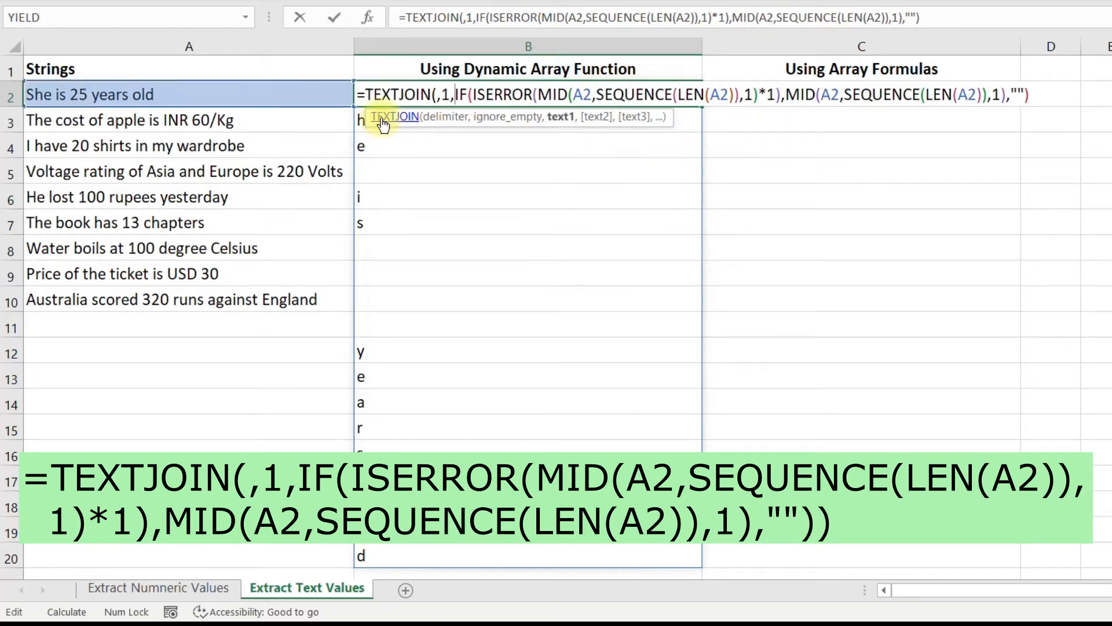
click(1050, 98)
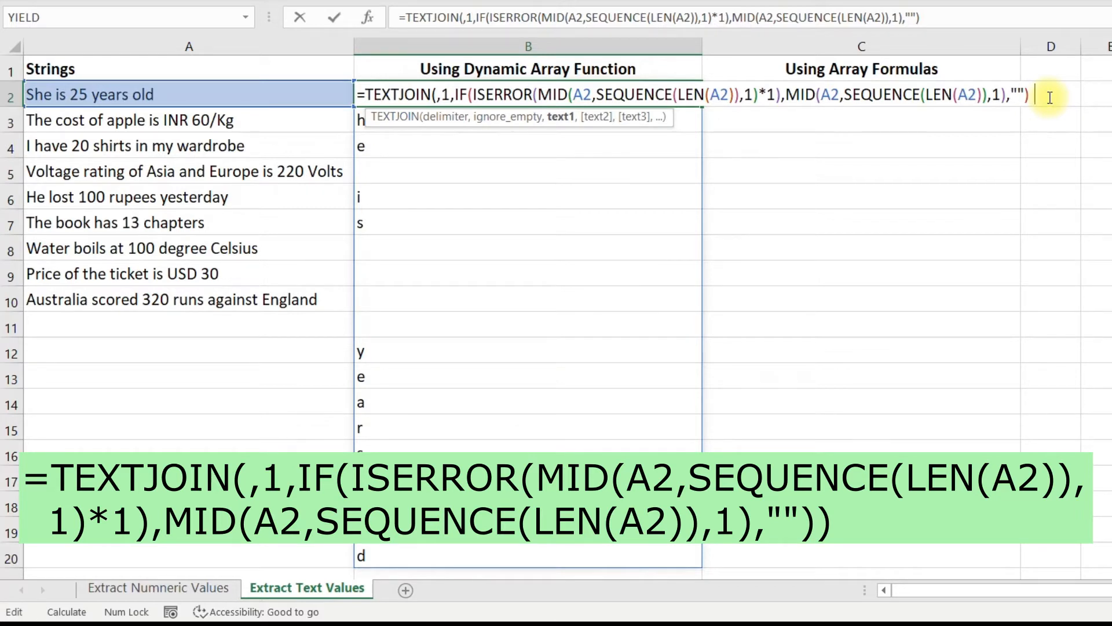
text())
key(Return)
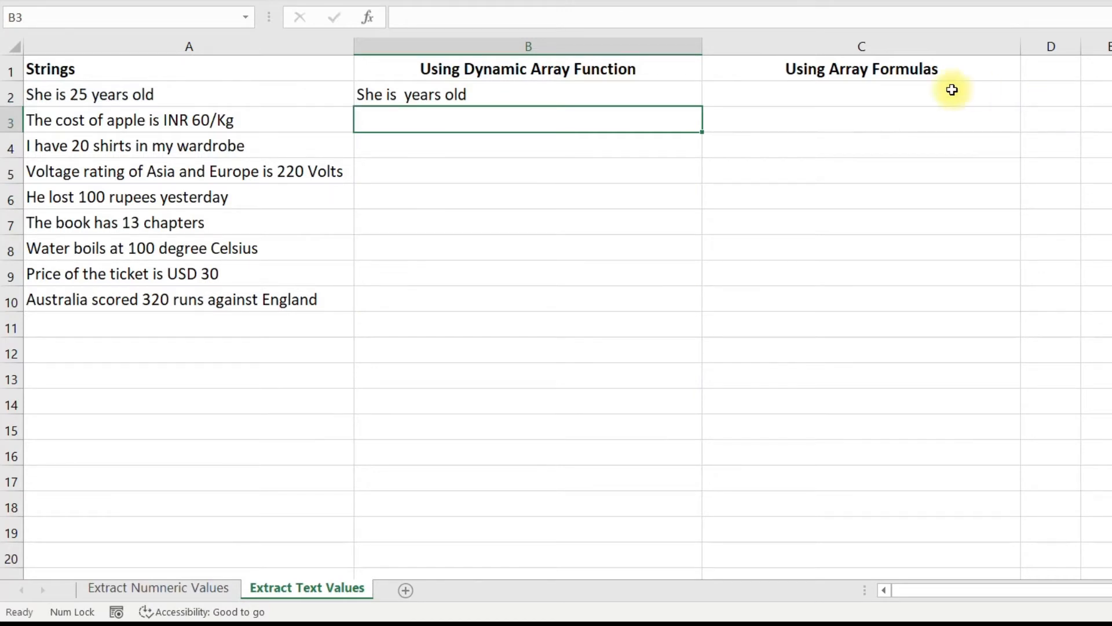
Fill the TEXTJOIN formula from B2 down through B10.
click(690, 94)
key(shift+Down)
key(shift+Down)
key(shift+Down)
key(shift+Down)
key(shift+Down)
key(shift+Down)
key(shift+Down)
key(shift+Down)
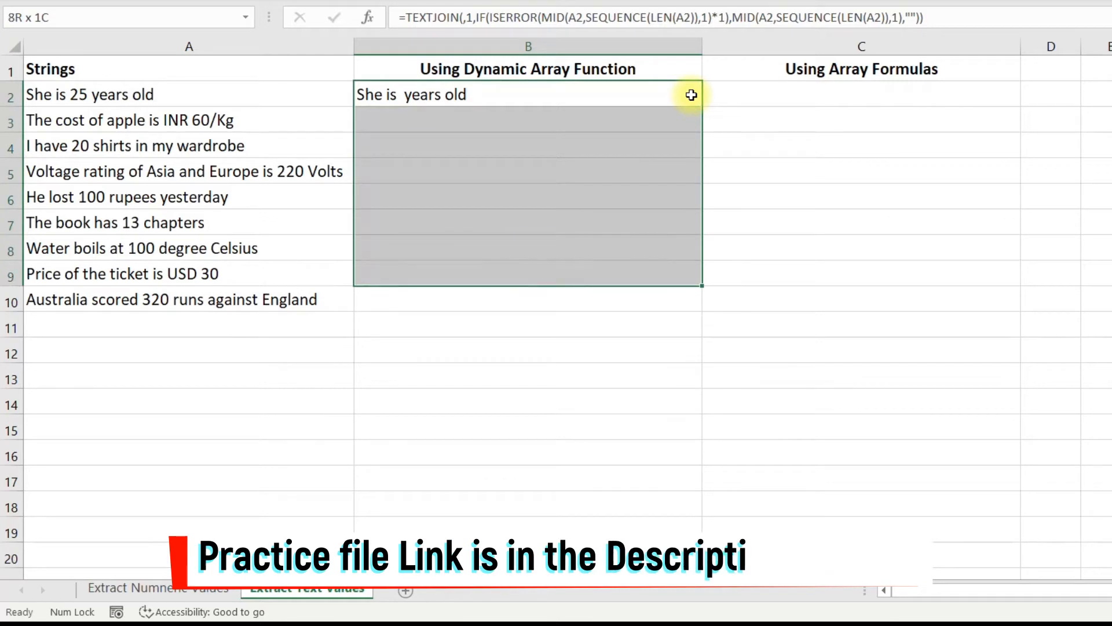
key(ctrl+d)
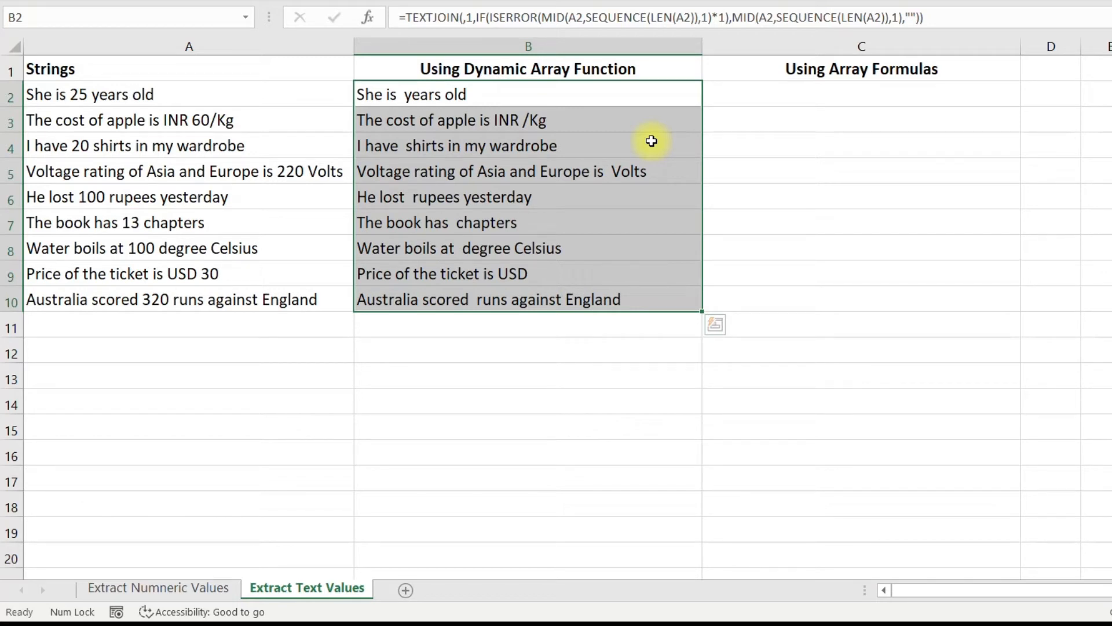
Wrap the B2 TEXTJOIN formula in TRIM and fill it down through B10.
click(591, 91)
double_click(590, 90)
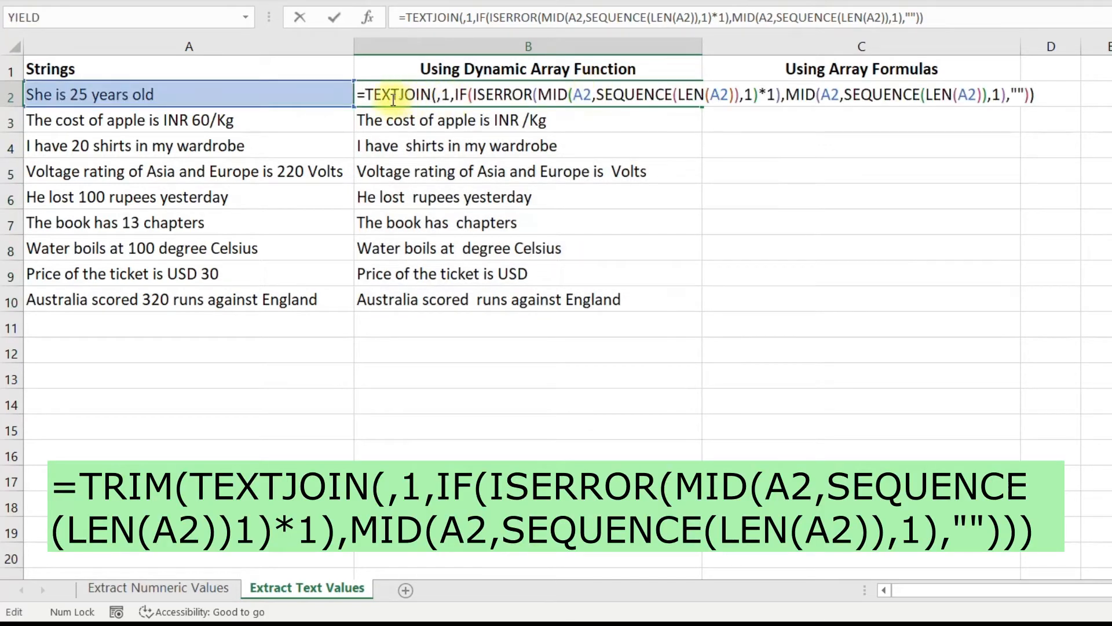
text(trim)
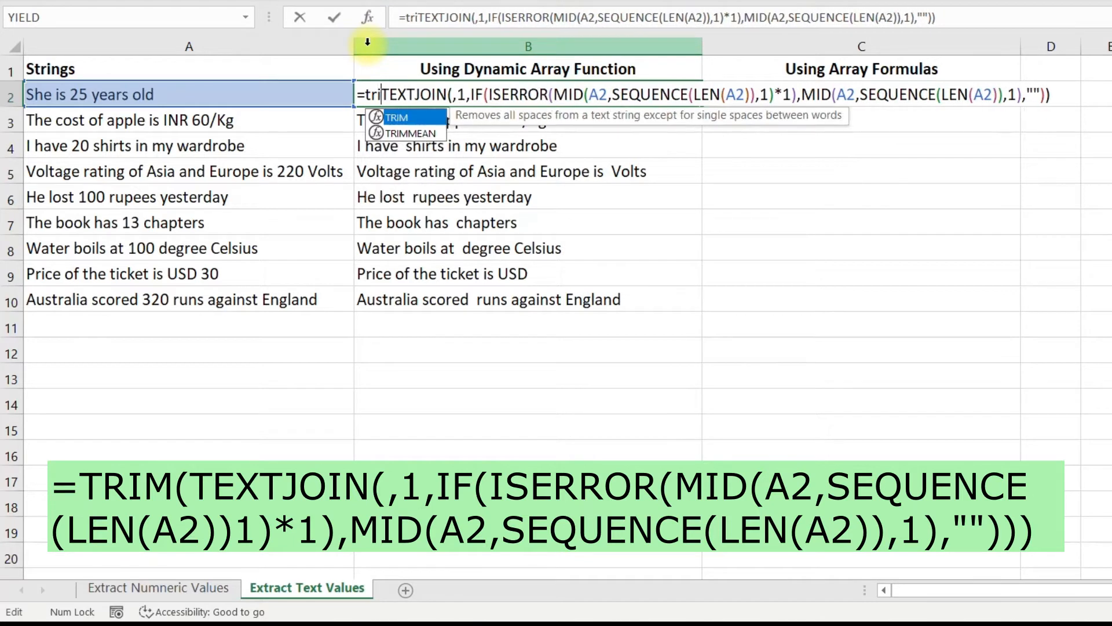
key(Tab)
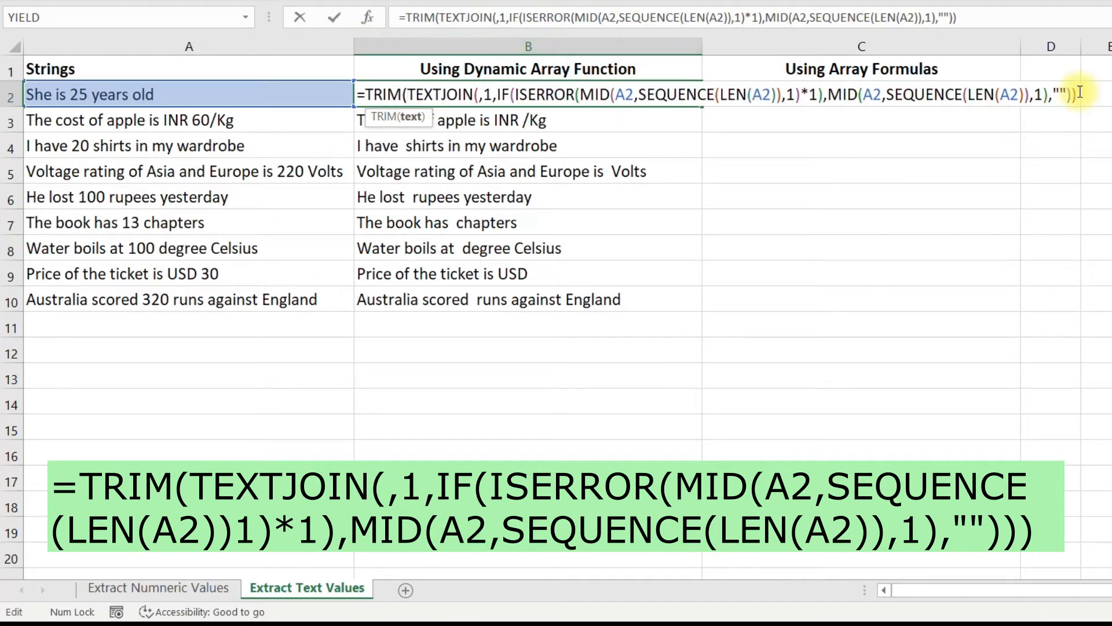
text())
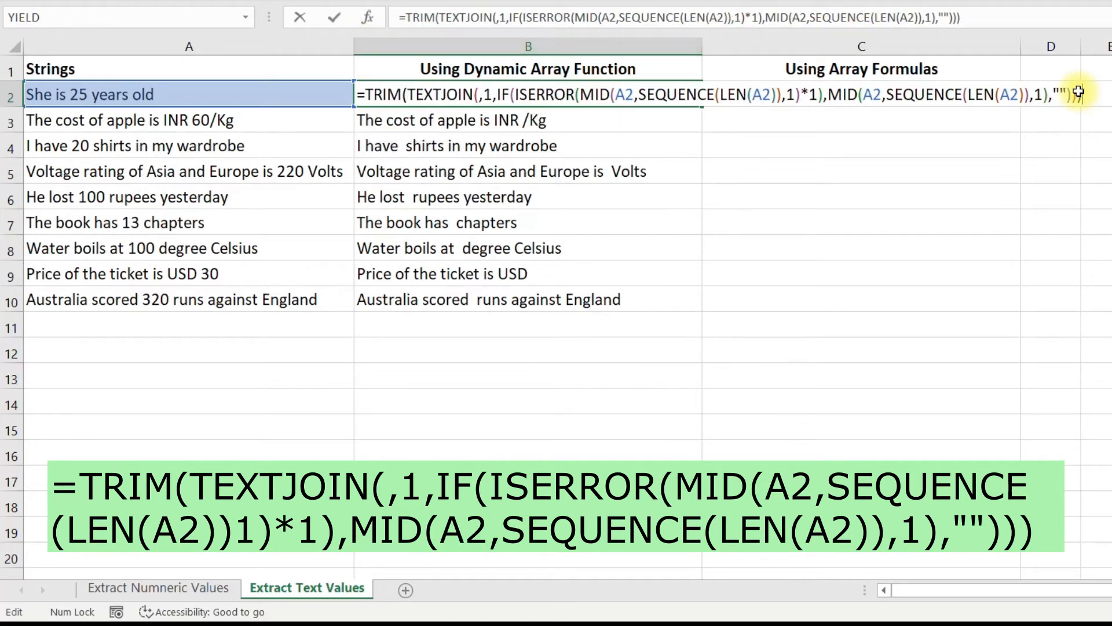
key(Return)
key(Up)
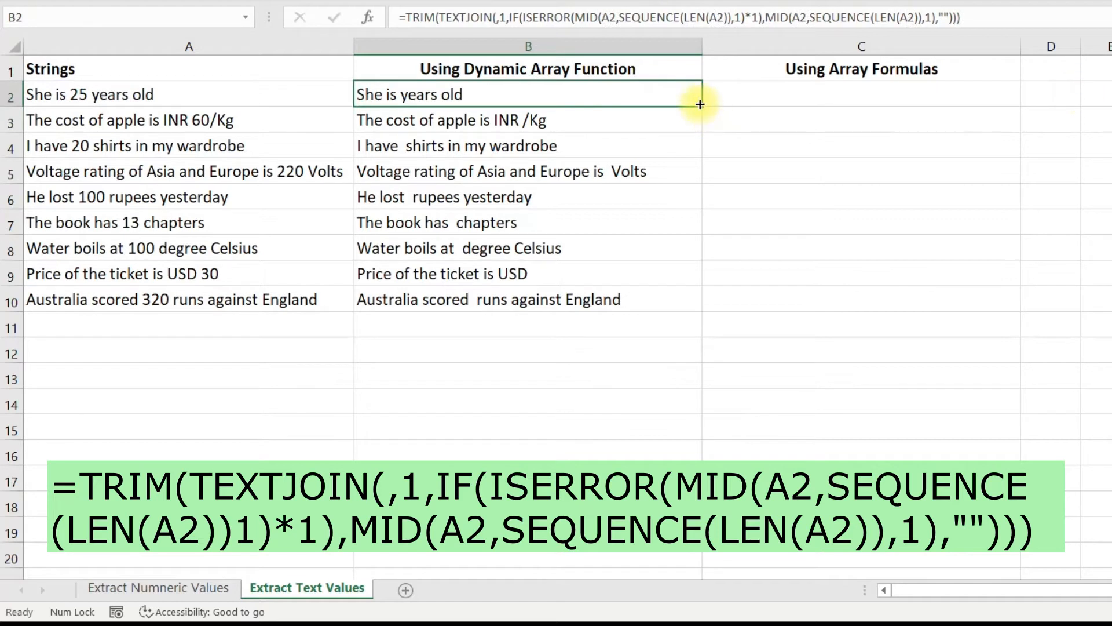
double_click(701, 106)
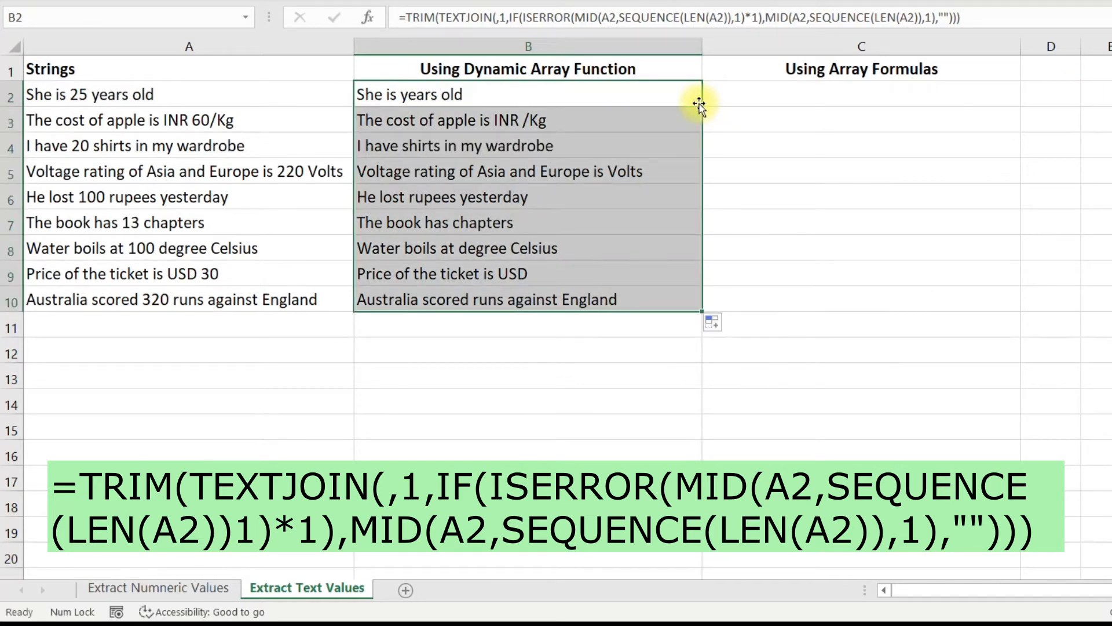
Set the IF false value in the B2 formula to "-" and fill the formula down through B10.
click(592, 93)
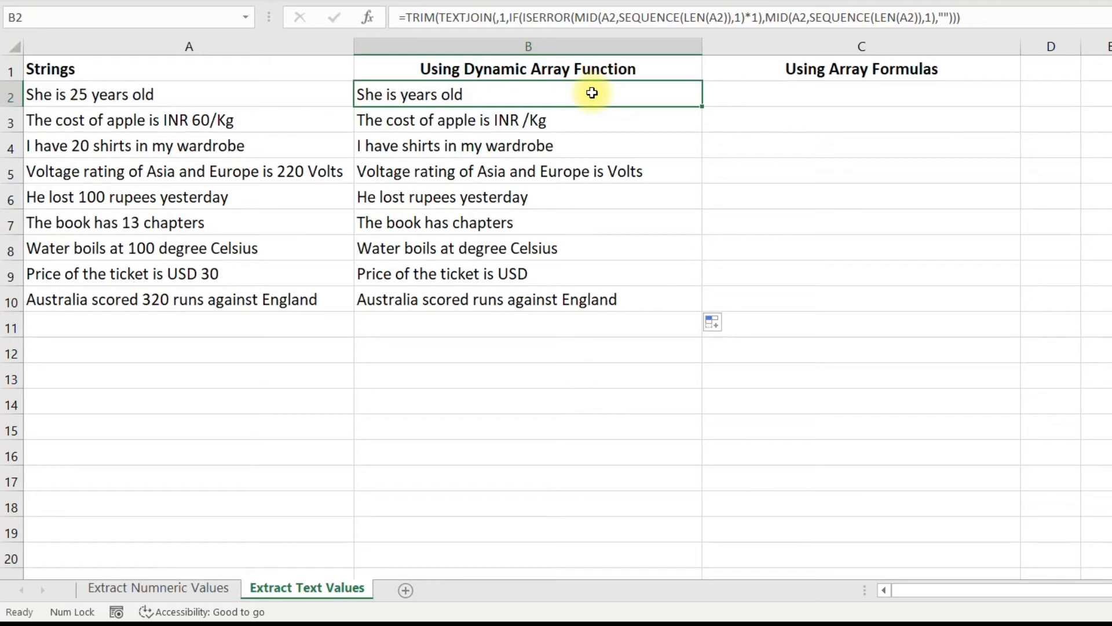
key(F2)
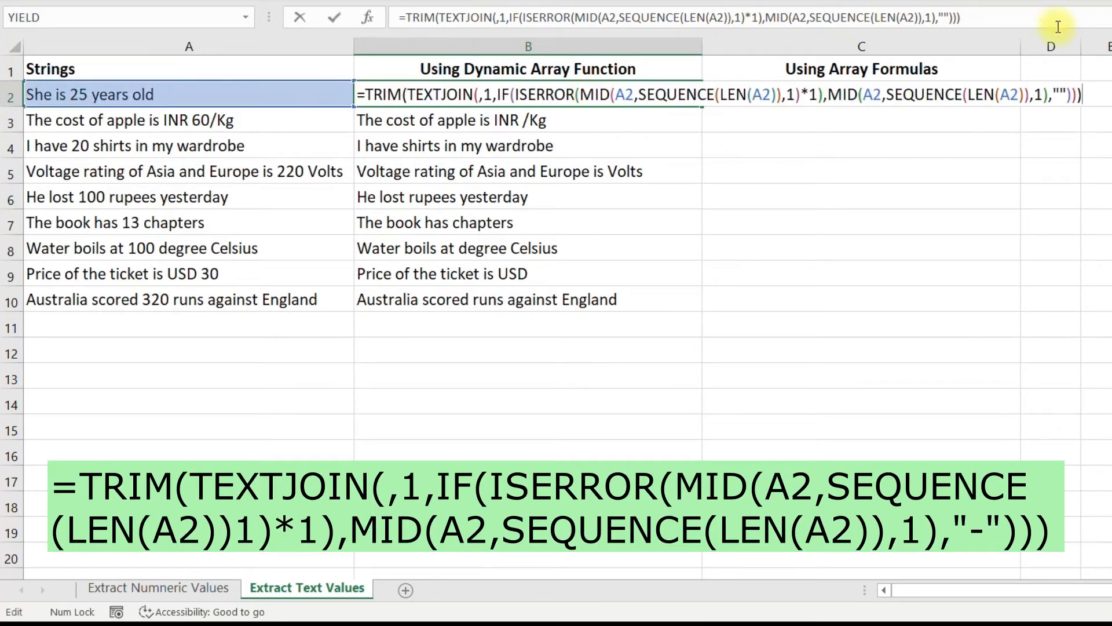
click(1069, 94)
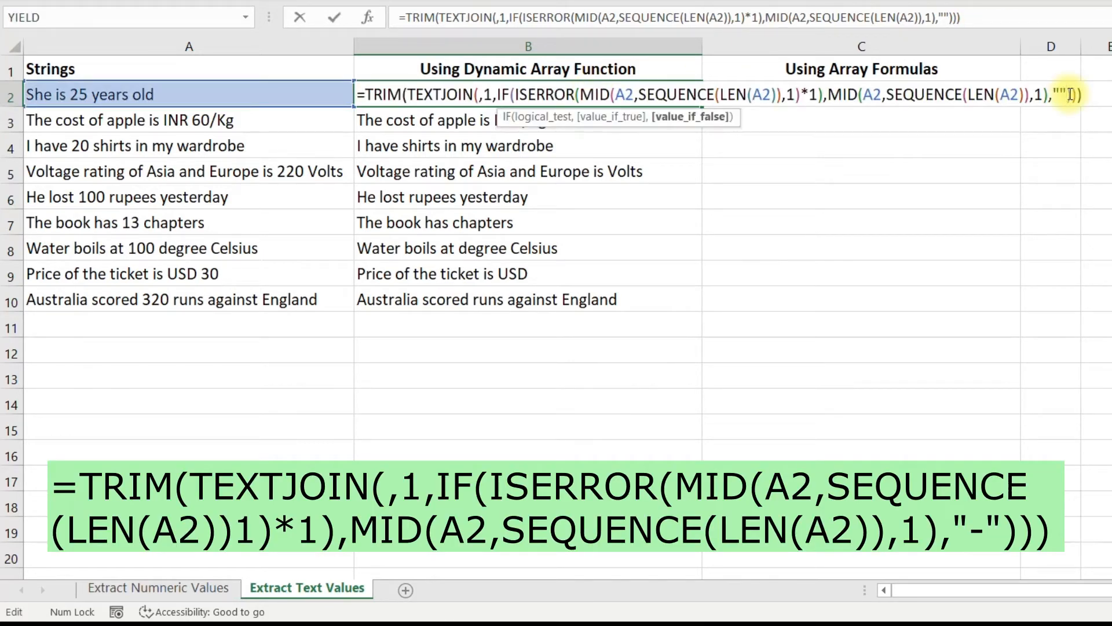
key(shift+Left)
key(shift+Left)
key(Right)
text(-)
key(Return)
click(700, 103)
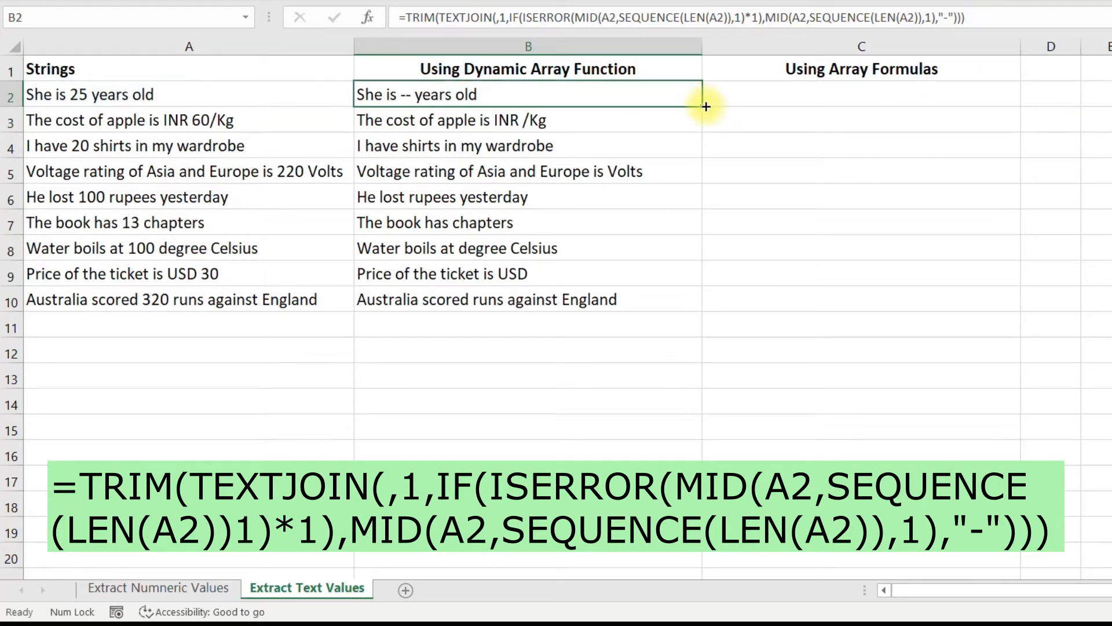
double_click(705, 107)
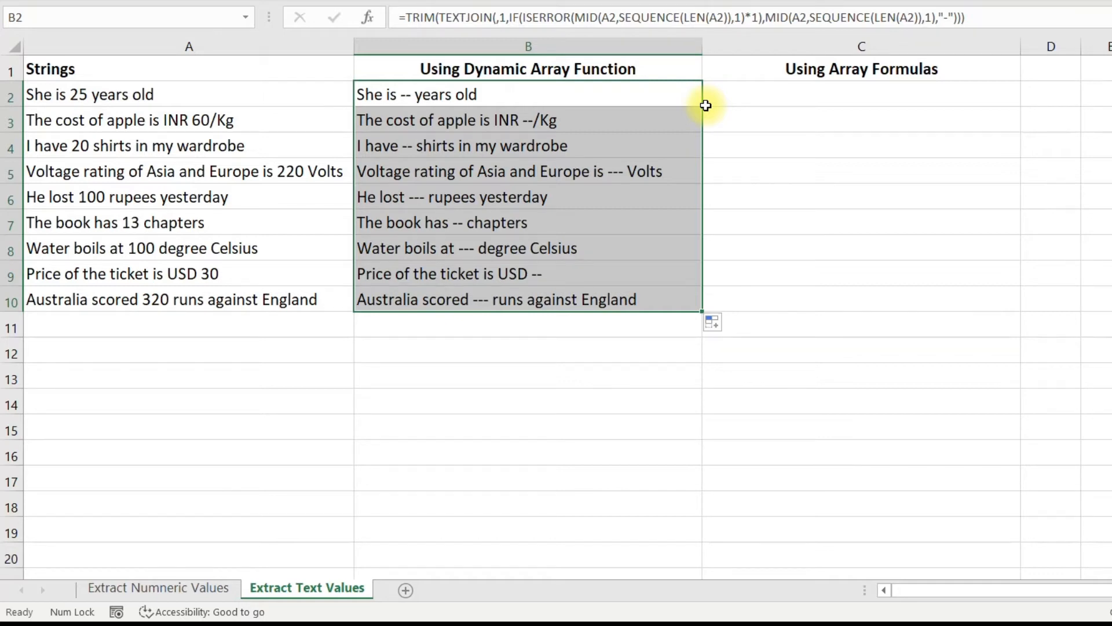
Copy the B2 formula text without shifting its references and paste it into C2.
click(682, 95)
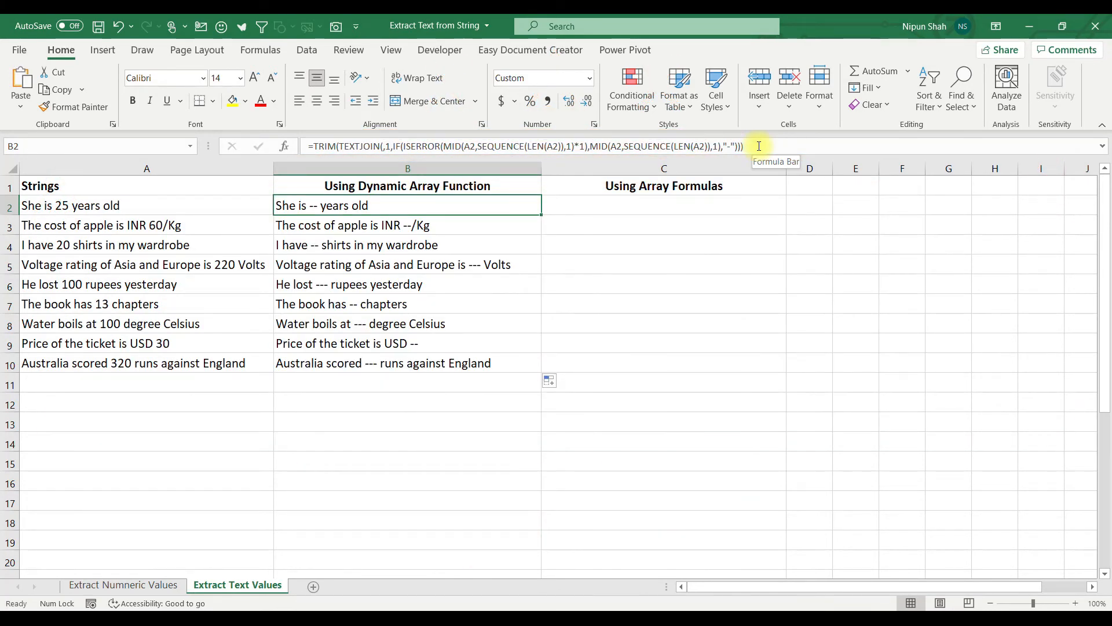
drag(759, 146, 222, 126)
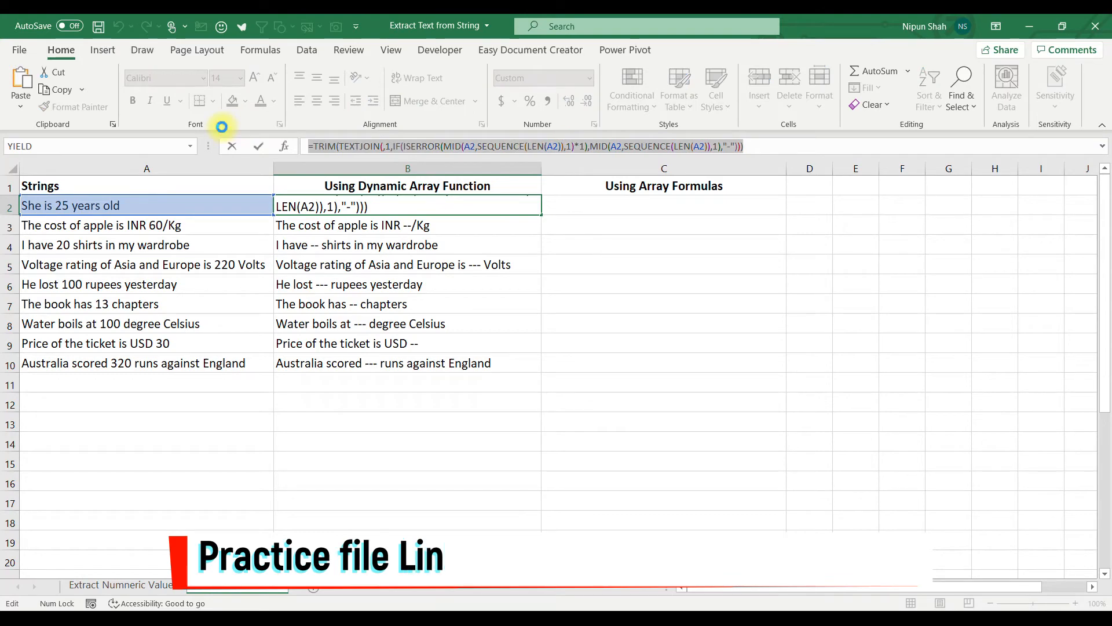
key(Escape)
key(Right)
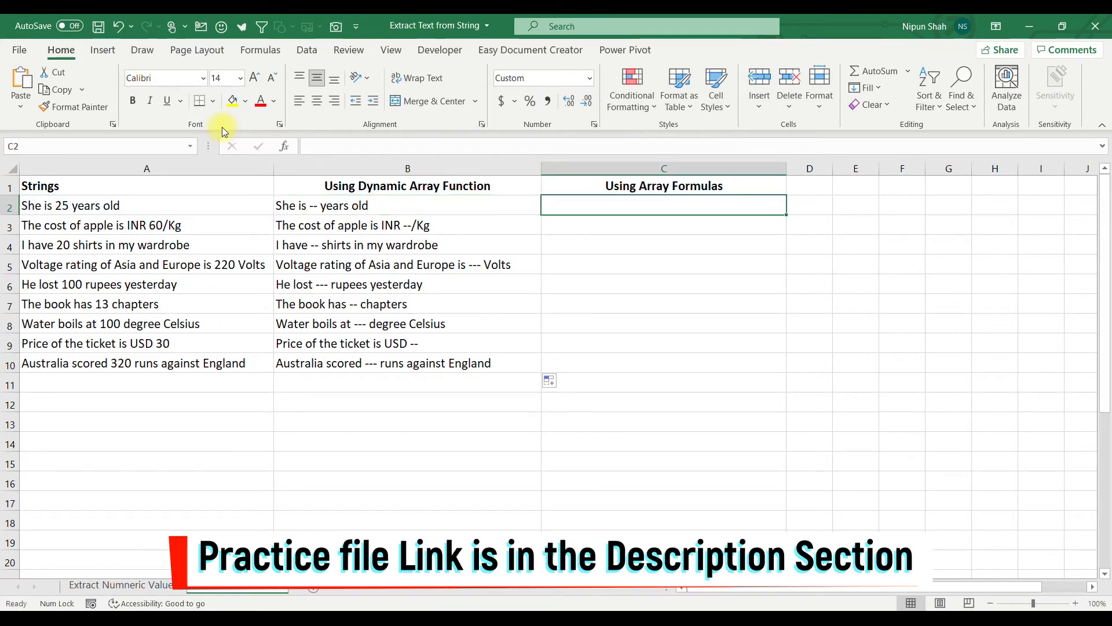
key(ctrl+v)
Hide column B, the dynamic array results.
click(452, 168)
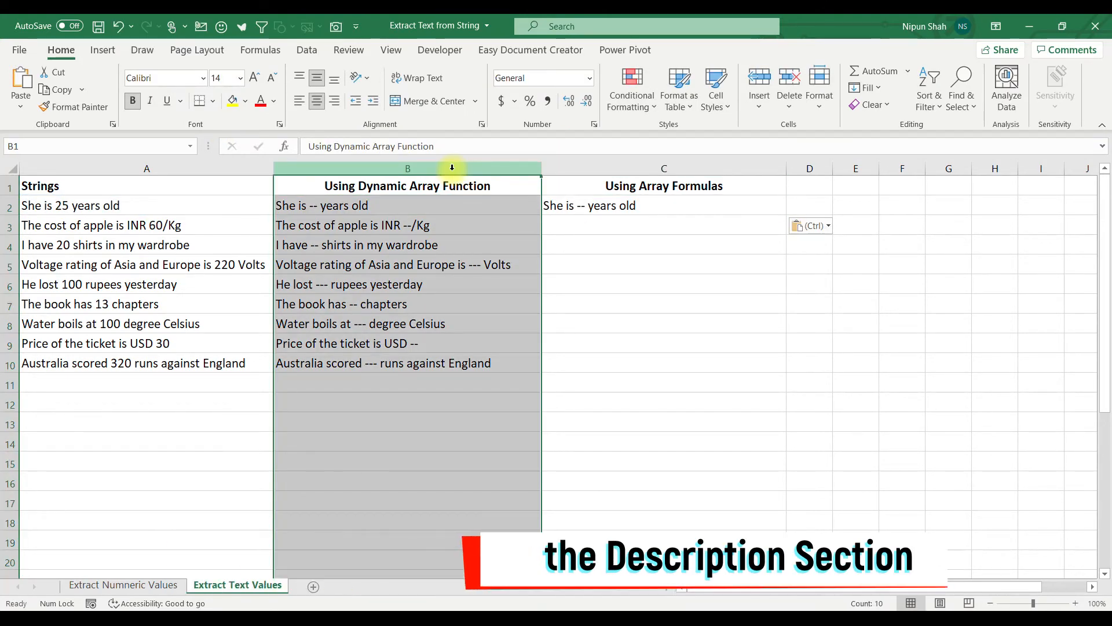
right_click(452, 167)
click(511, 398)
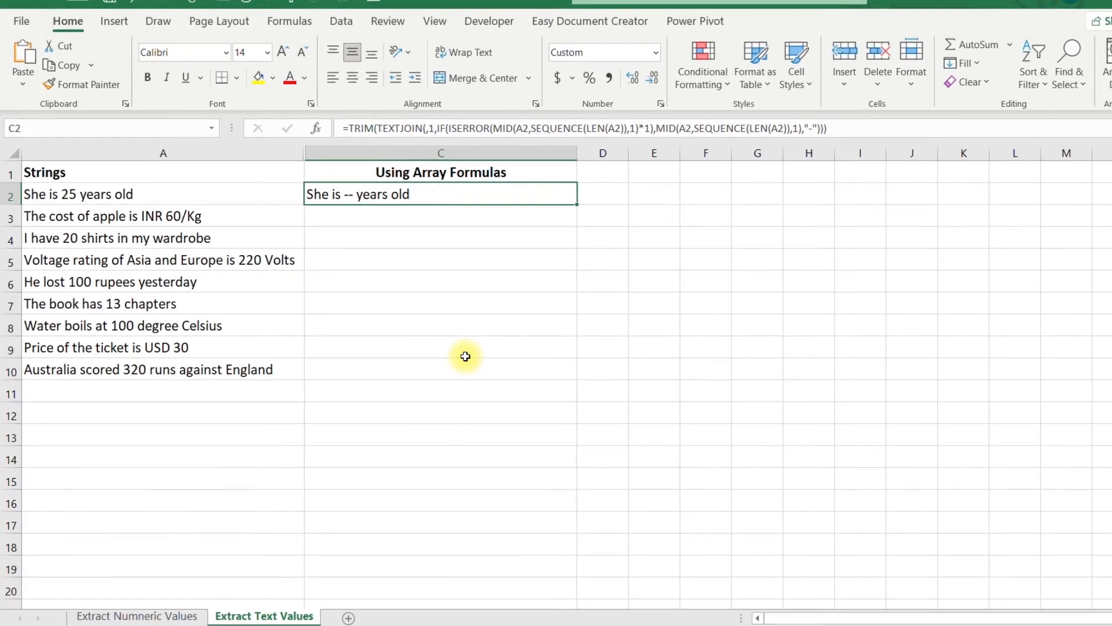
Replace the first SEQUENCE(LEN(A2)) in the C2 formula with ROW(INDIRECT("1:"&LEN(A2))).
key(F2)
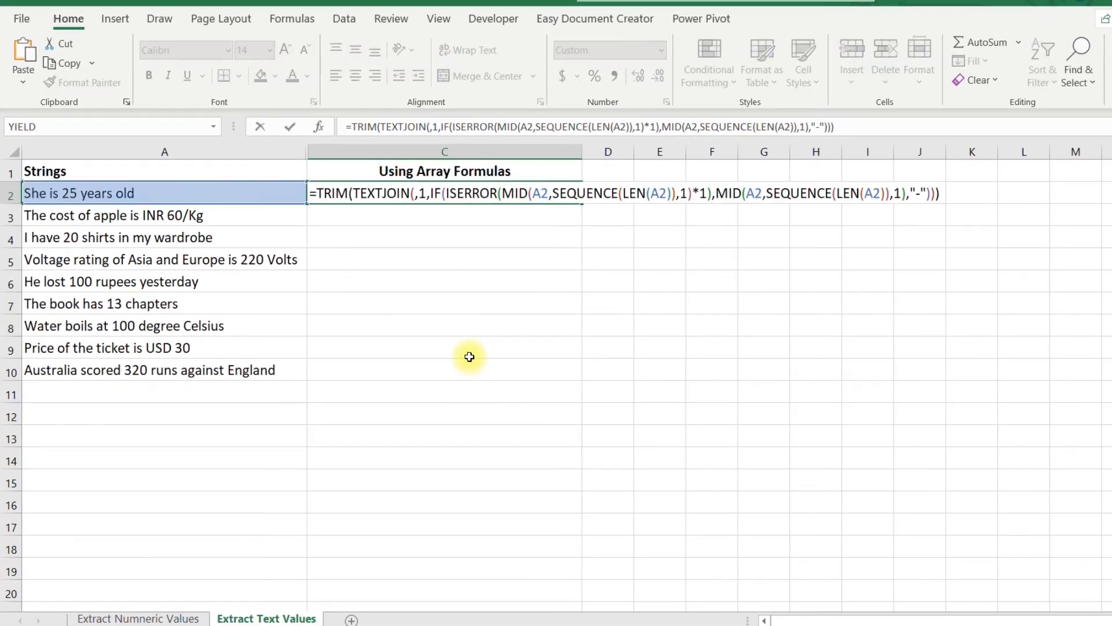
drag(555, 191, 676, 193)
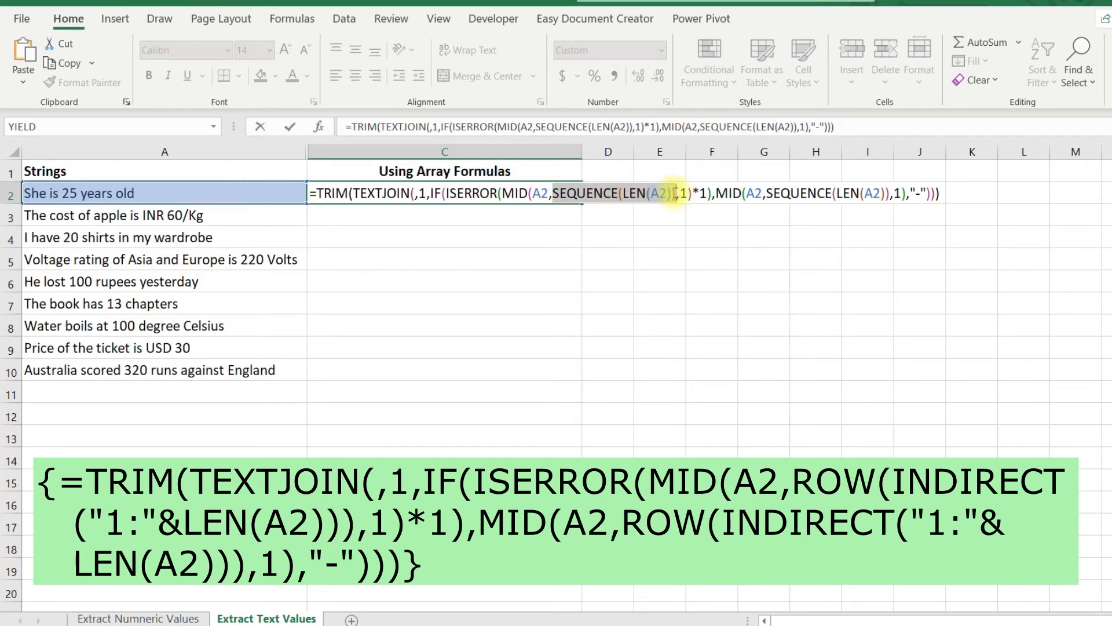
key(BackSpace)
text(row)
key(Tab)
text(ind)
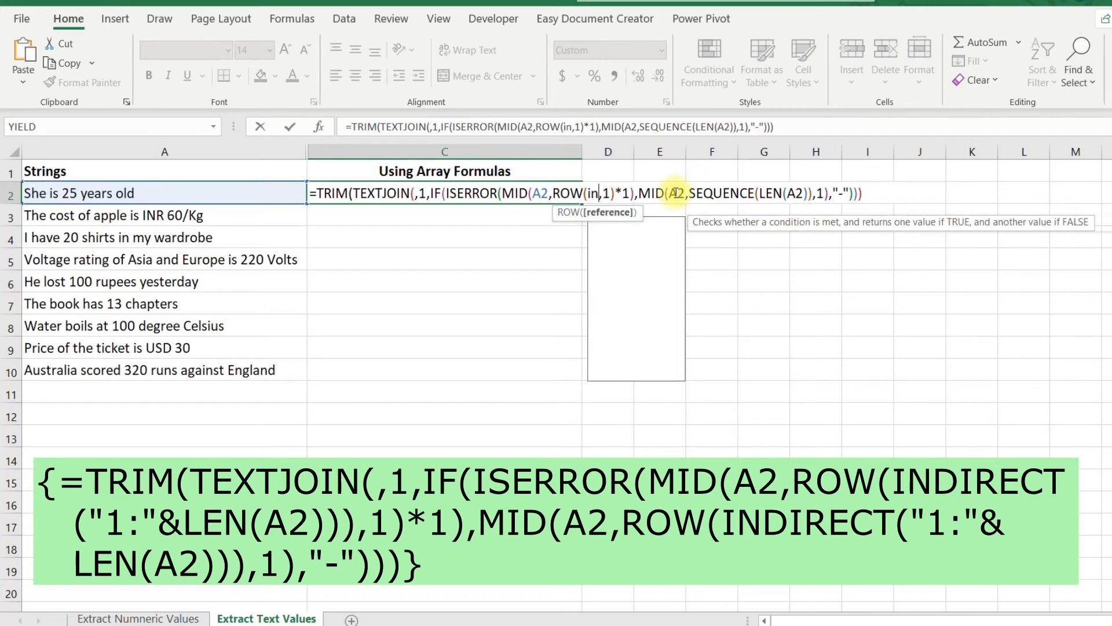
key(Tab)
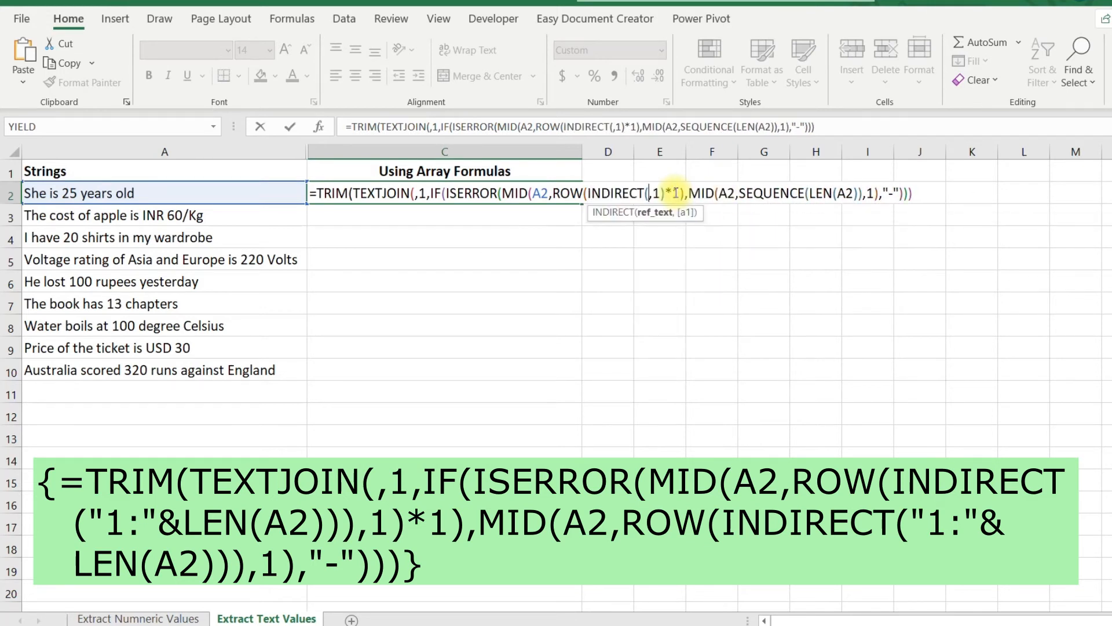
text(")
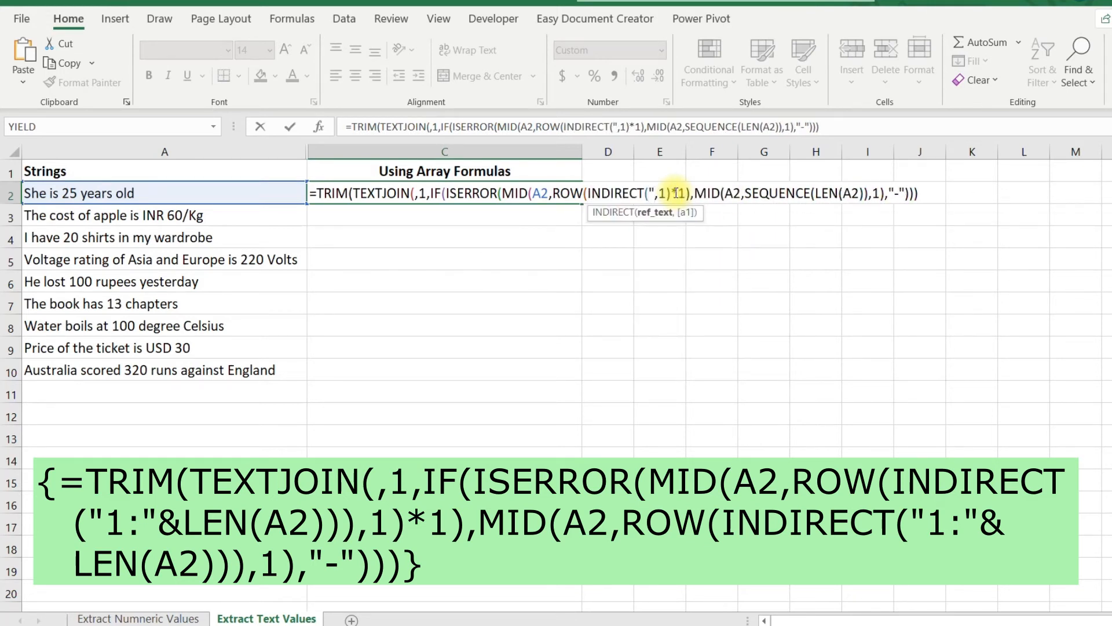
text(1:)
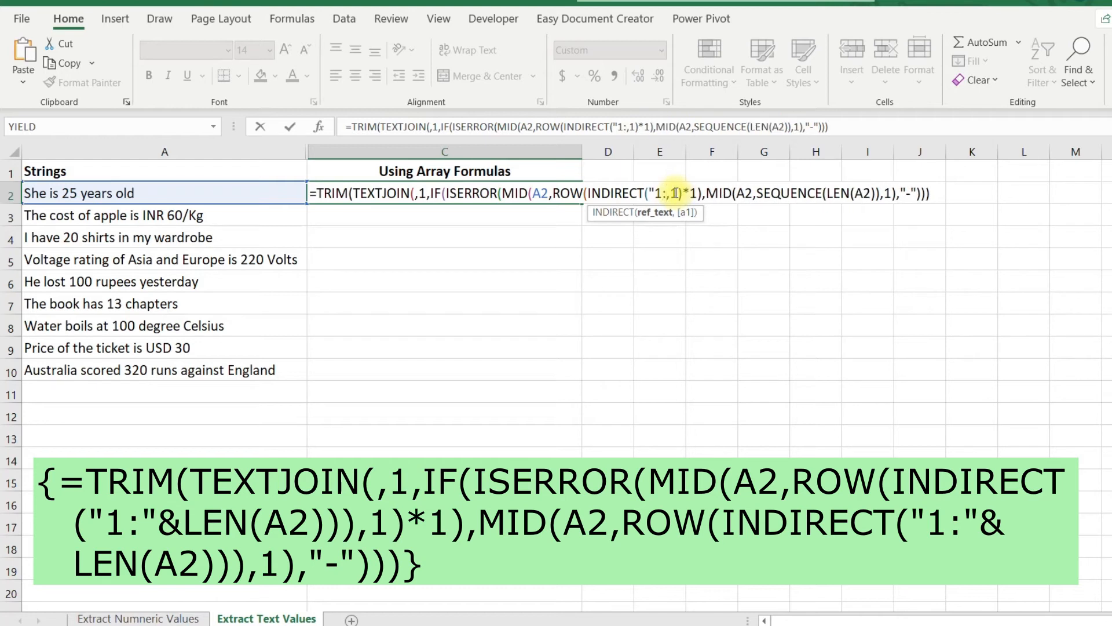
text(")
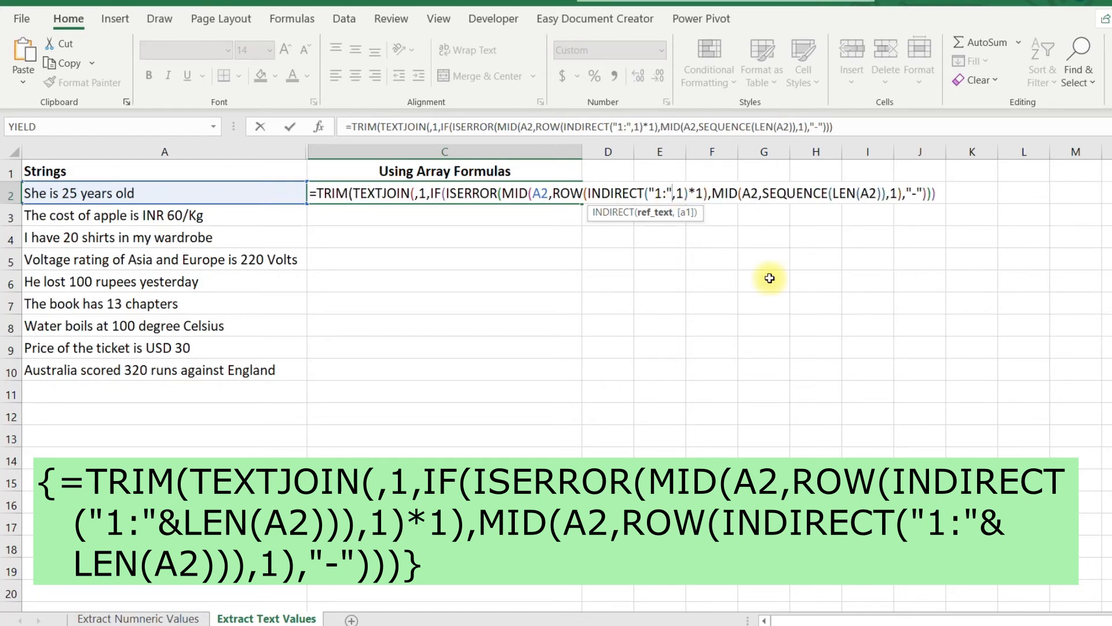
text(&)
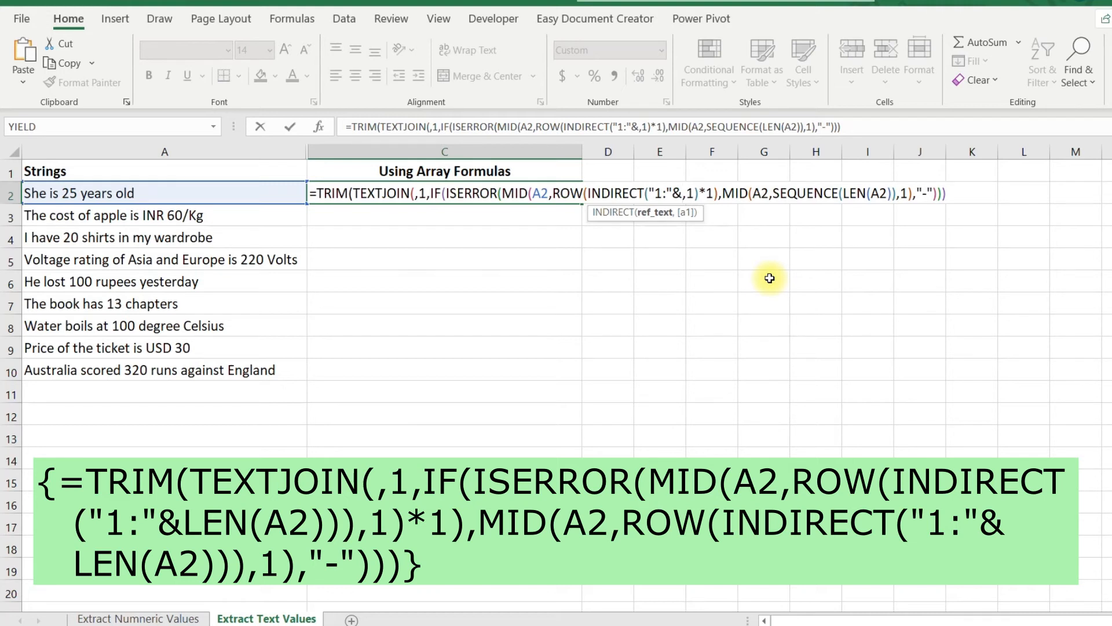
text(len)
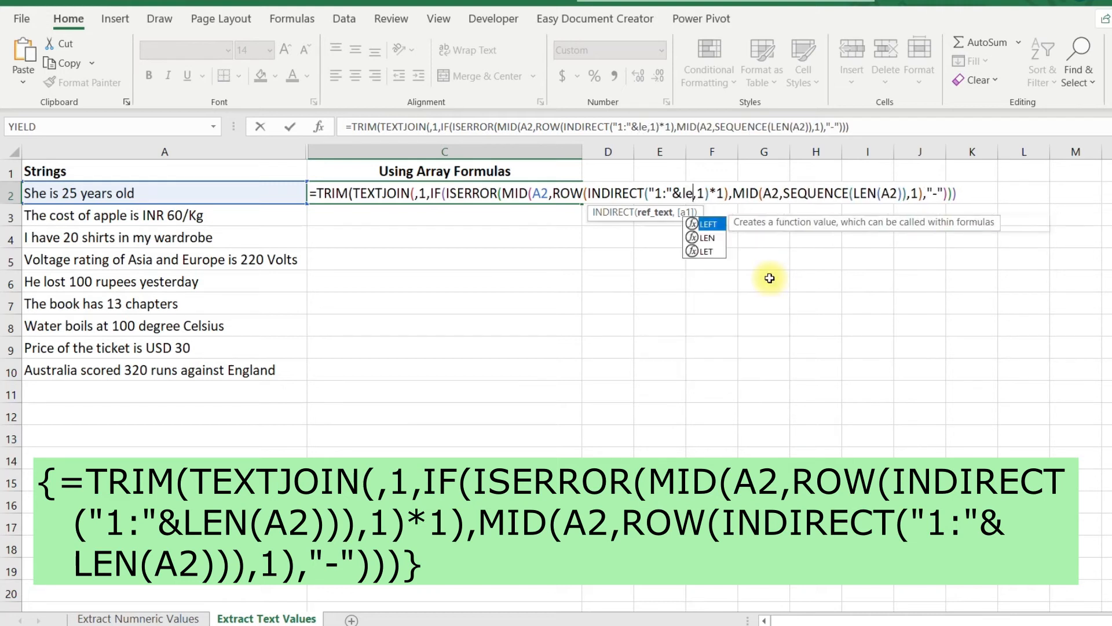
key(Tab)
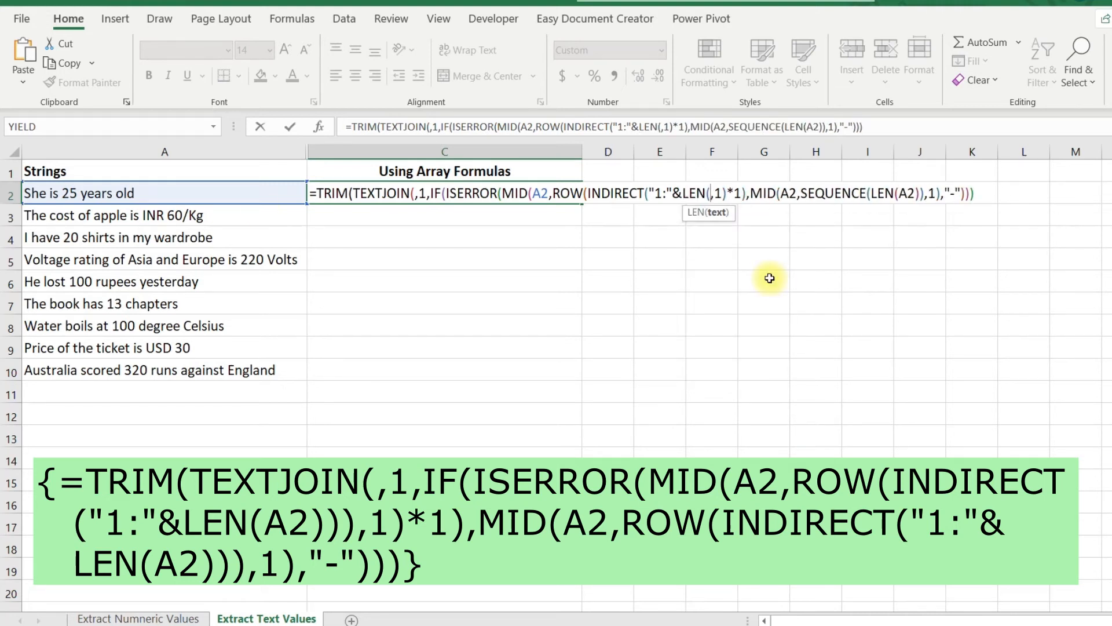
click(256, 190)
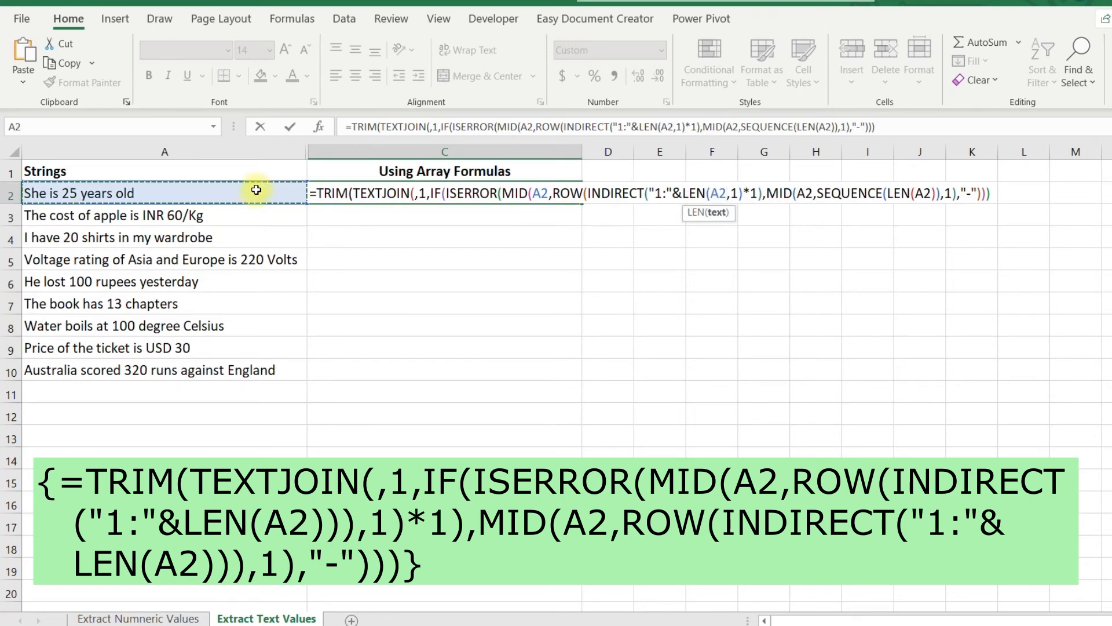
text())
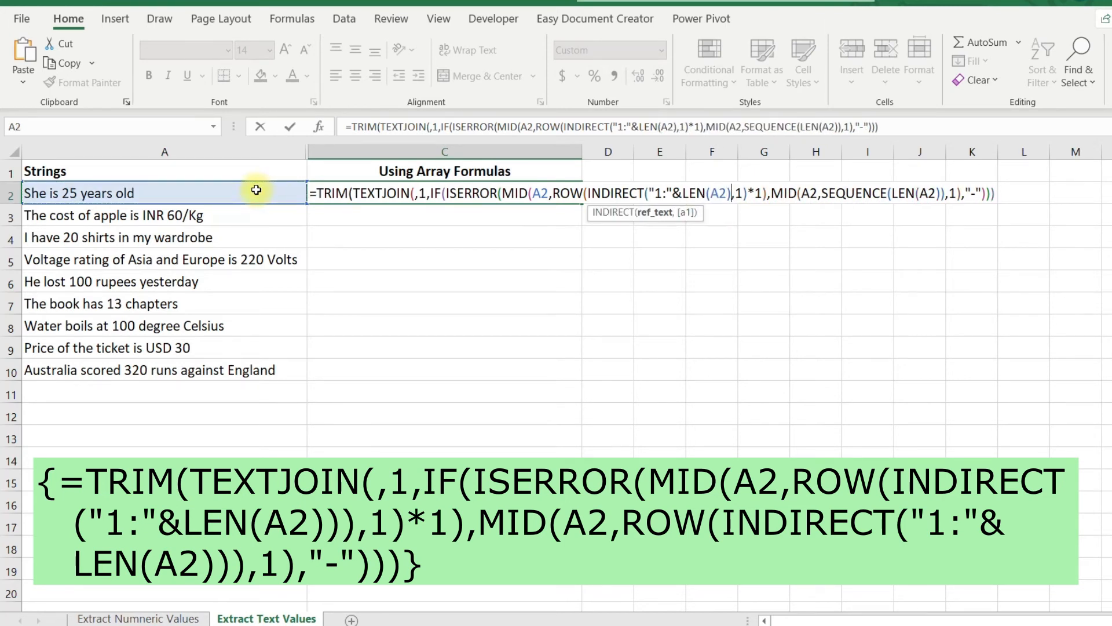
text()))
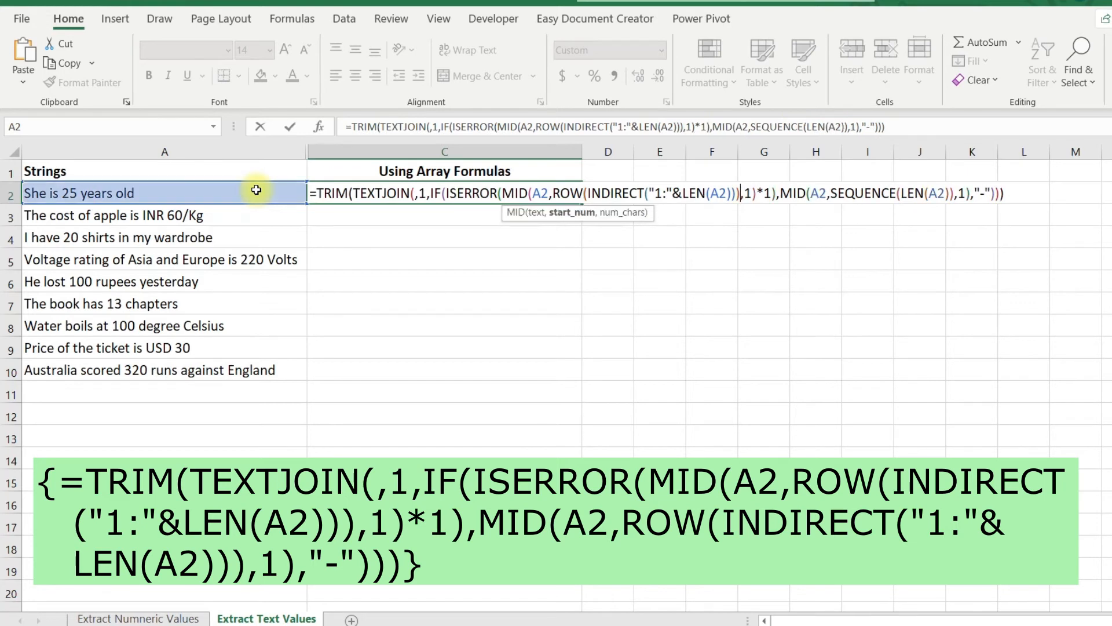
Copy the ROW(INDIRECT("1:"&LEN(A2))) expression over the remaining SEQUENCE(LEN(A2)) in the C2 formula's second MID.
drag(740, 193, 555, 193)
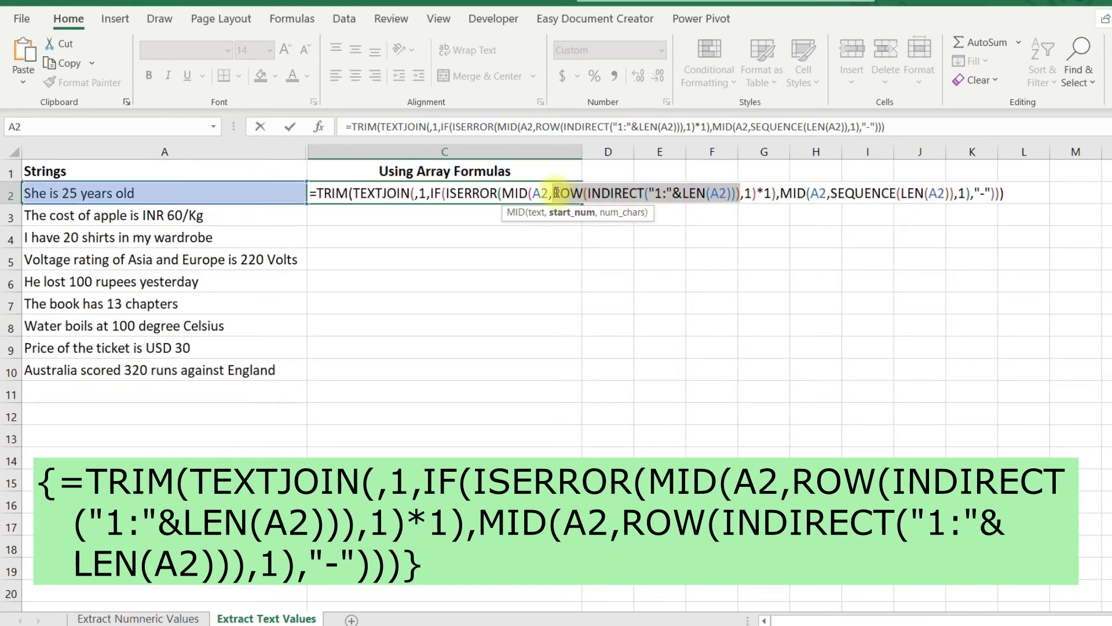
click(832, 193)
drag(832, 193, 954, 194)
key(ctrl+v)
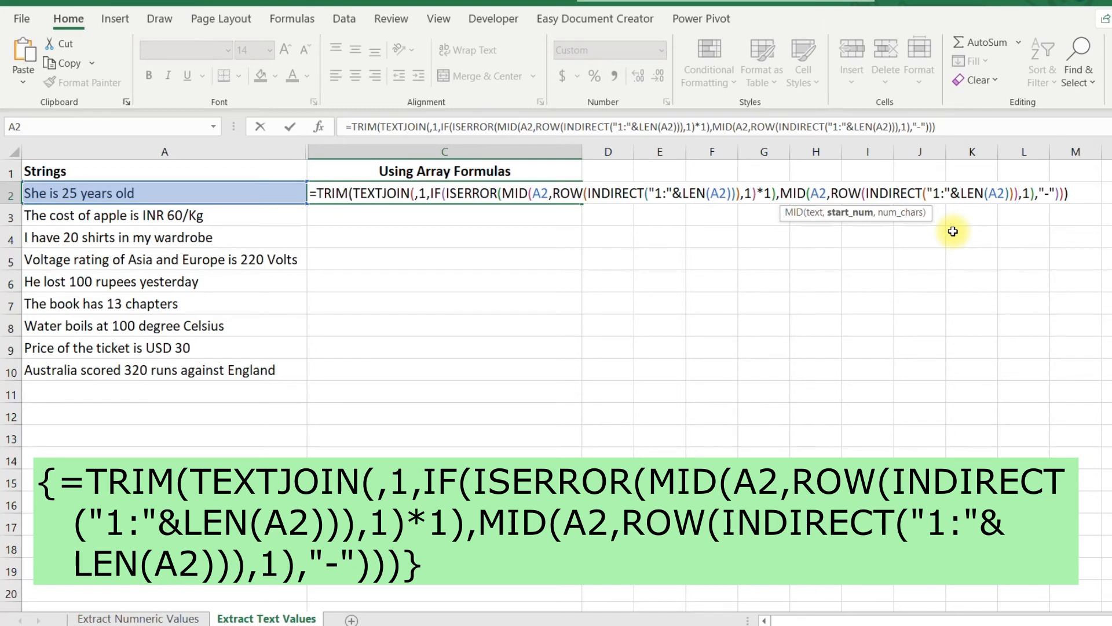
Enter the C2 formula as a legacy array formula and fill it down through C10.
key(ctrl+shift+Return)
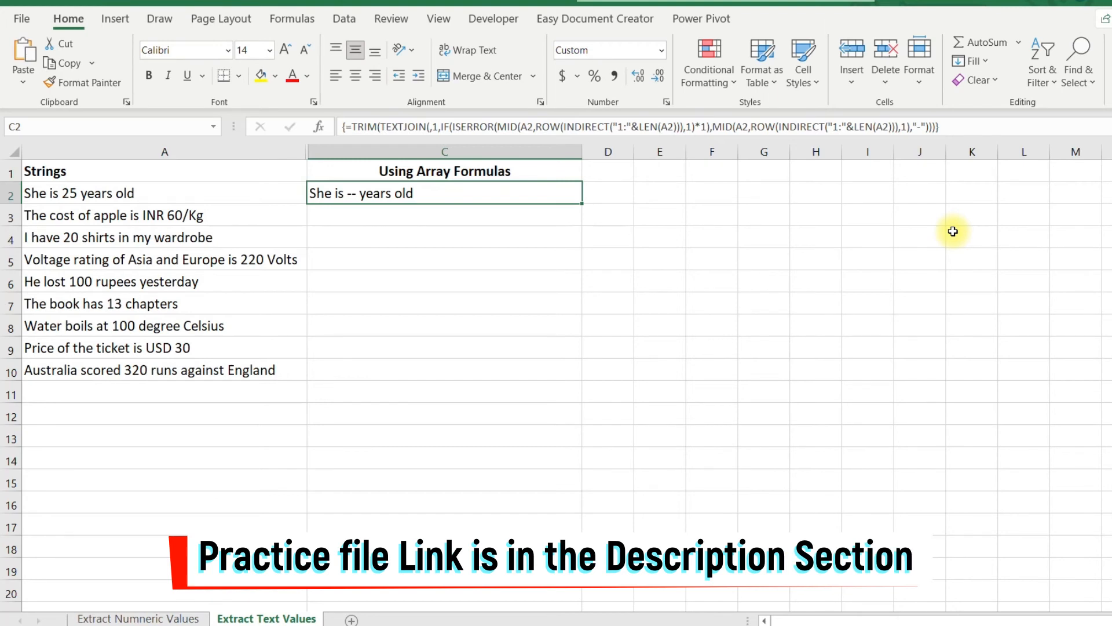
drag(582, 204, 575, 377)
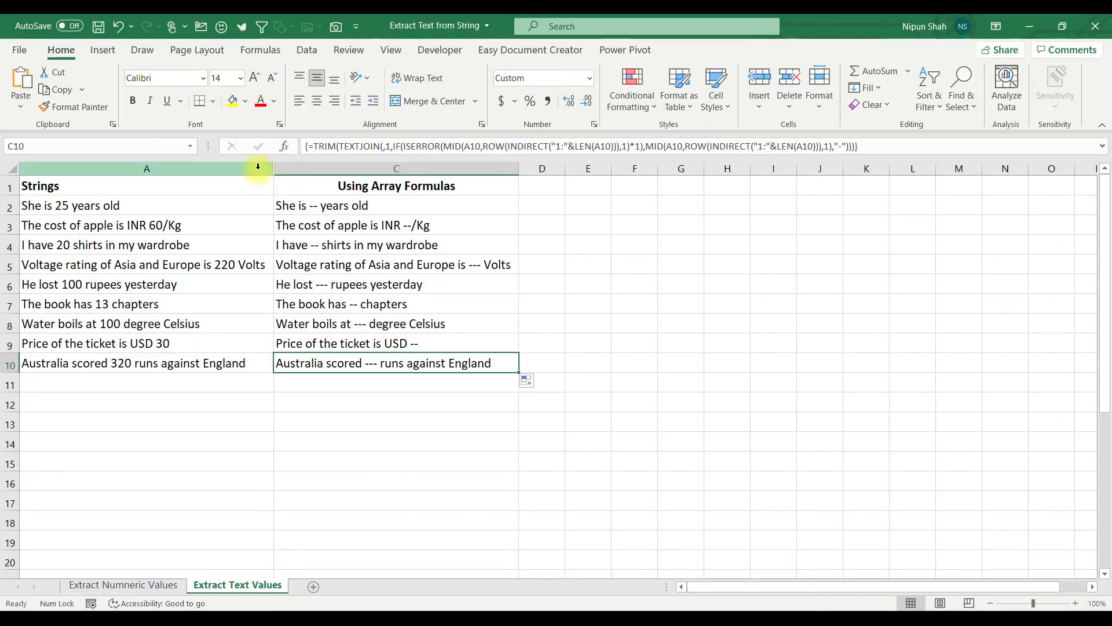
Unhide column B between columns A and C, and compare the formulas in B2 and C2.
drag(258, 167, 288, 165)
right_click(288, 167)
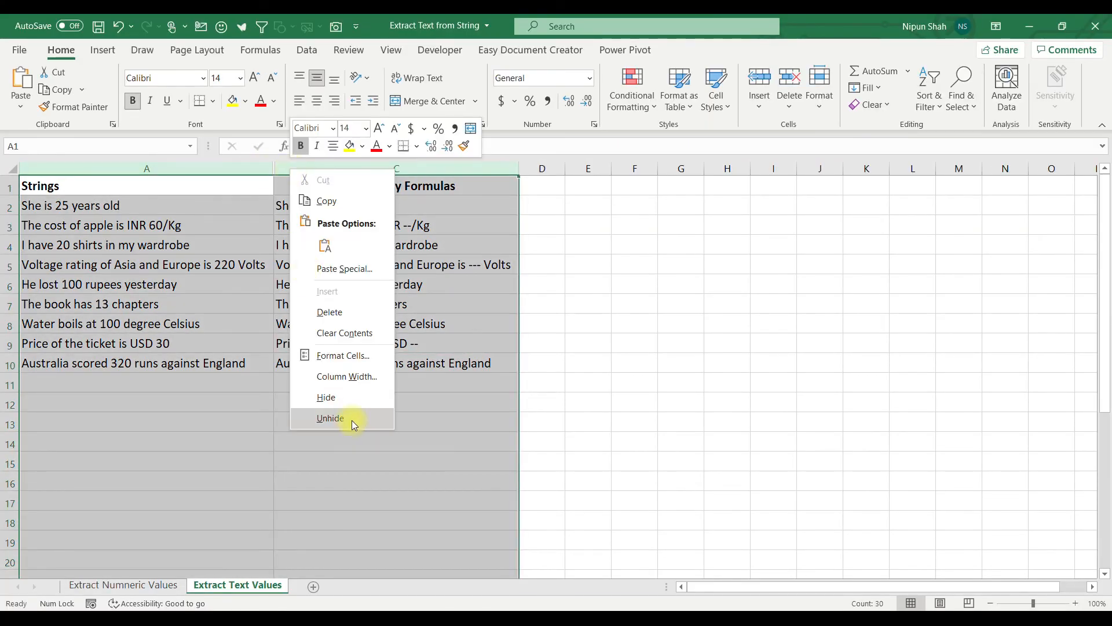
click(354, 419)
click(486, 206)
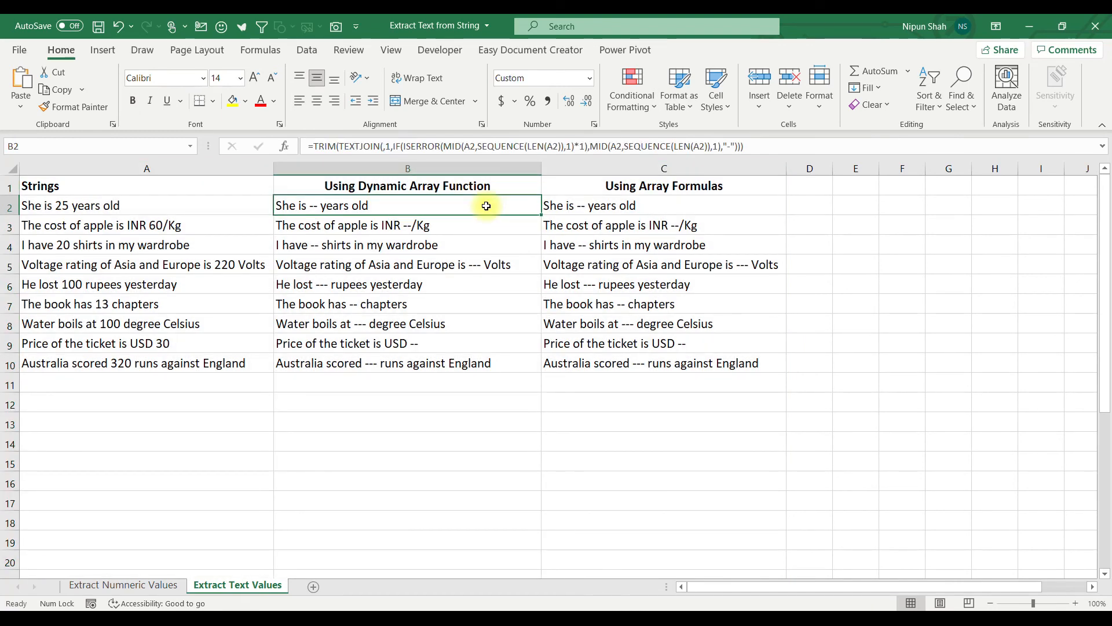
key(Right)
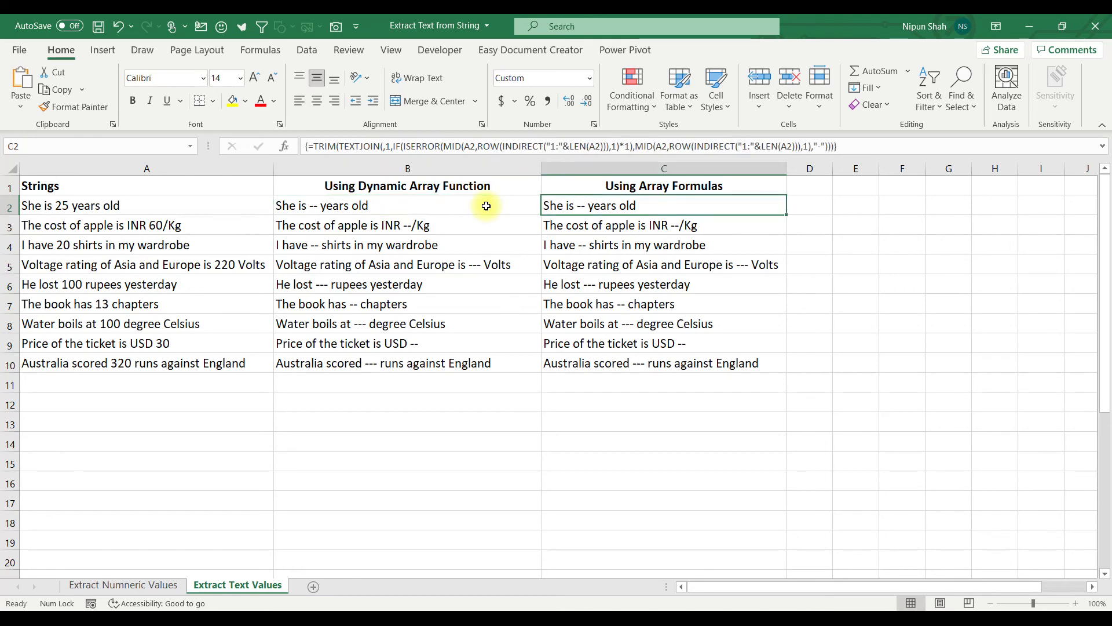